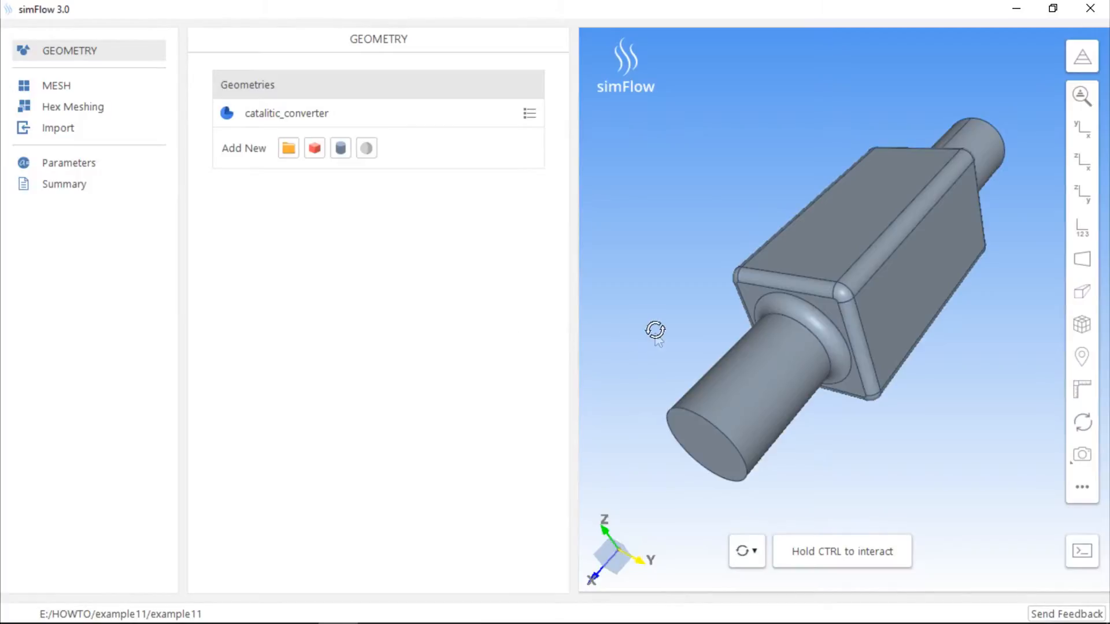
Import the geometry file catalitic_converter_inner_pipes.stp and join its entities into a compound body
{"action": "left_click_drag", "start_coordinate": [657, 329], "coordinate": [661, 312], "text": "ctrl"}
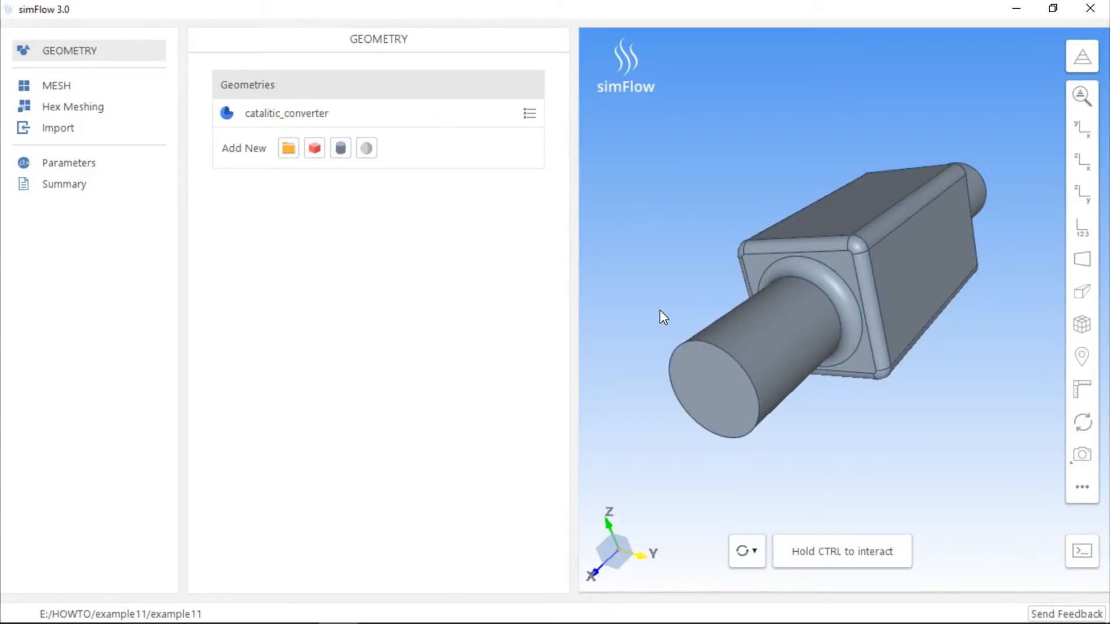
{"action": "left_click", "coordinate": [288, 148]}
{"action": "left_click", "coordinate": [358, 217]}
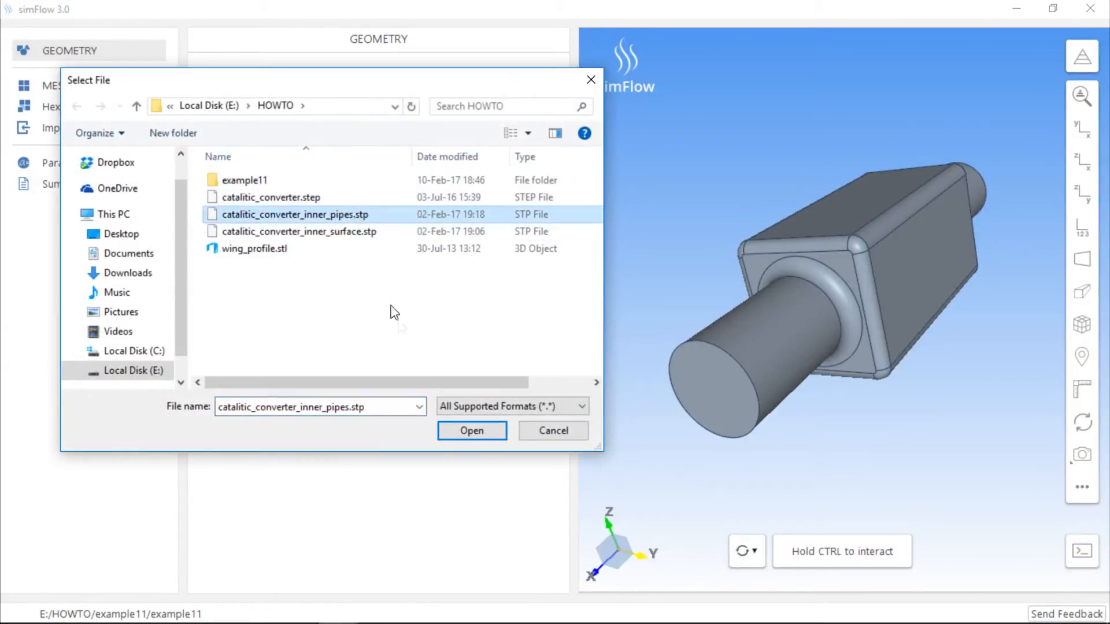
{"action": "left_click", "coordinate": [478, 433]}
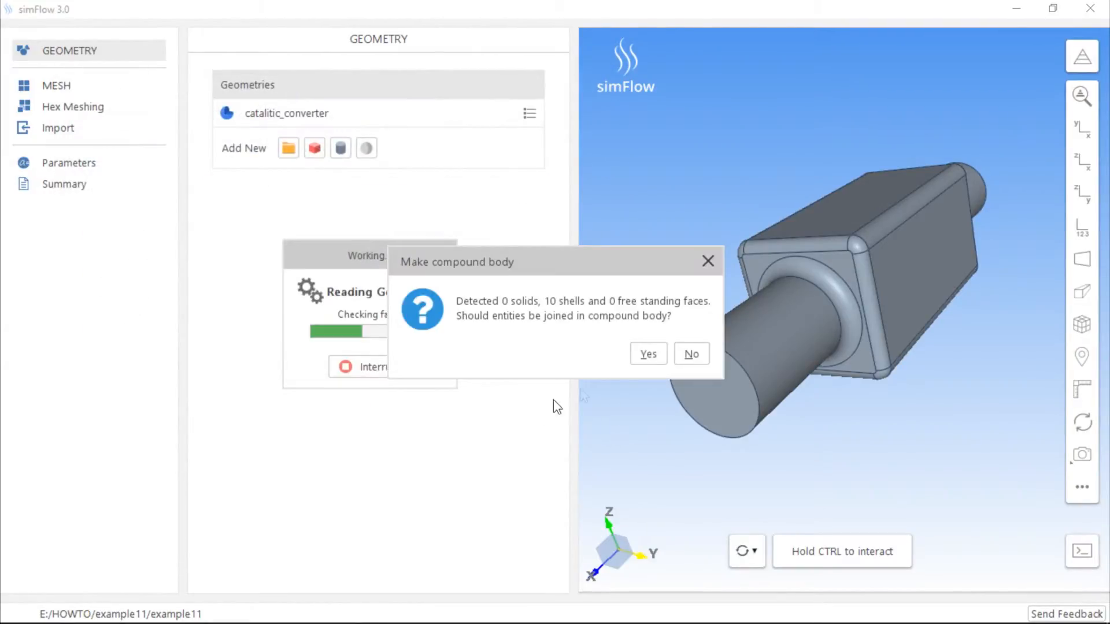
{"action": "left_click", "coordinate": [647, 355]}
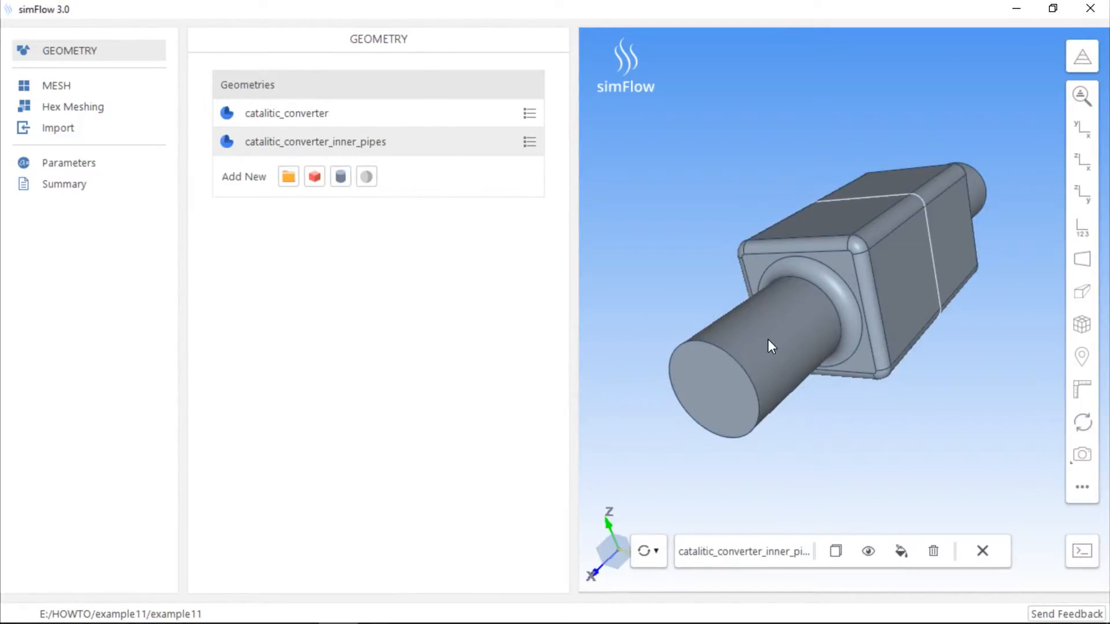
Set the display opacity of both the converter and inner pipes geometries to 40%
{"action": "key", "text": "ctrl"}
{"action": "left_click", "coordinate": [763, 349], "text": "ctrl"}
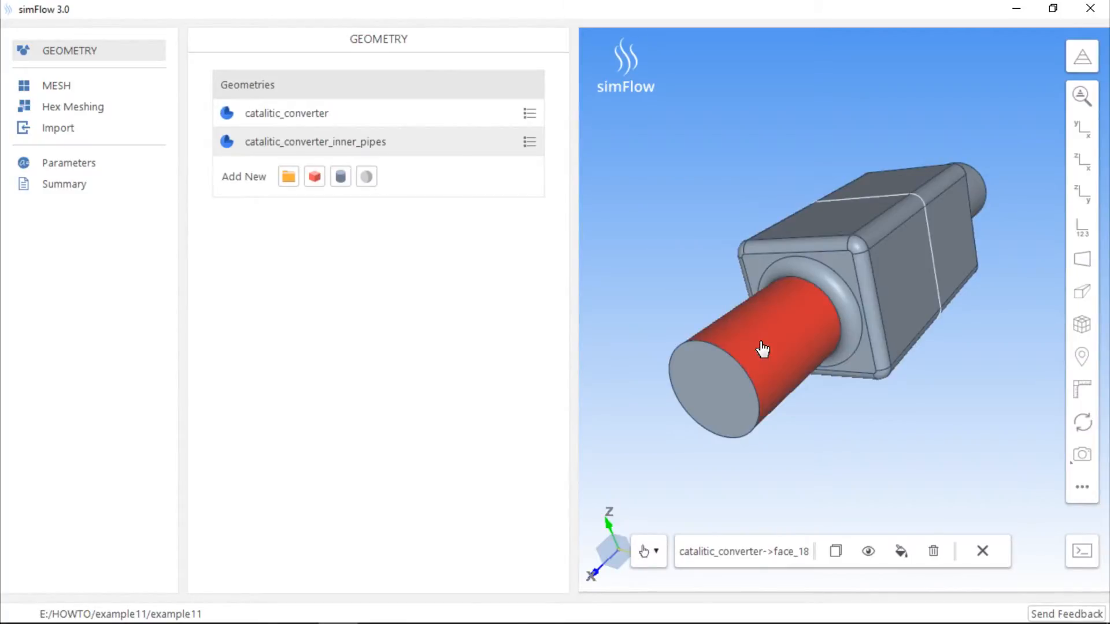
{"action": "left_click", "coordinate": [763, 349]}
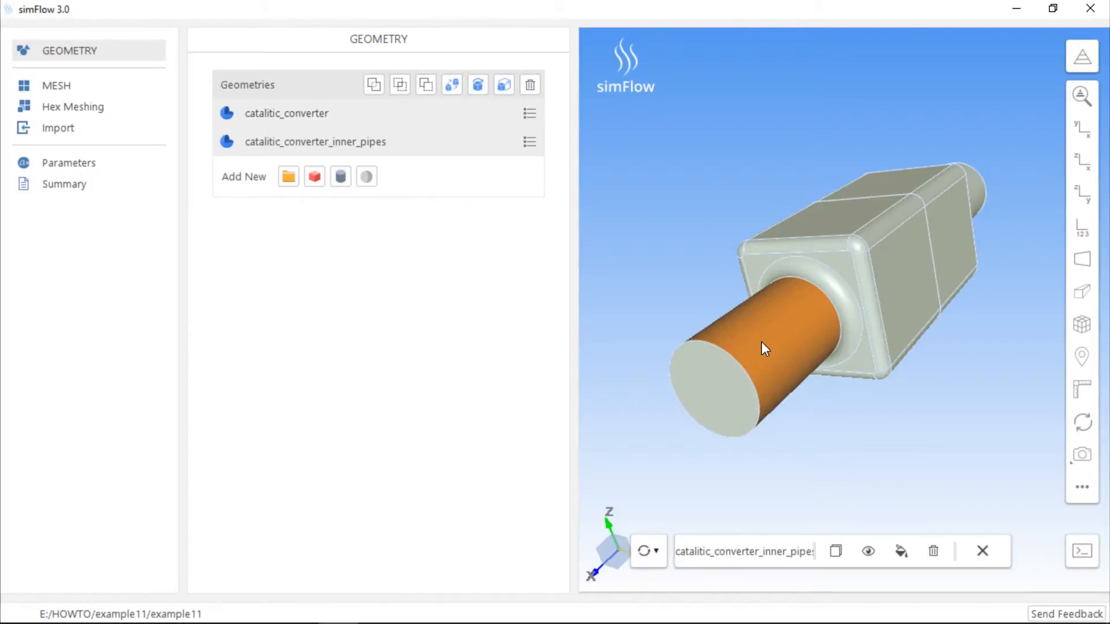
{"action": "left_click", "coordinate": [904, 552]}
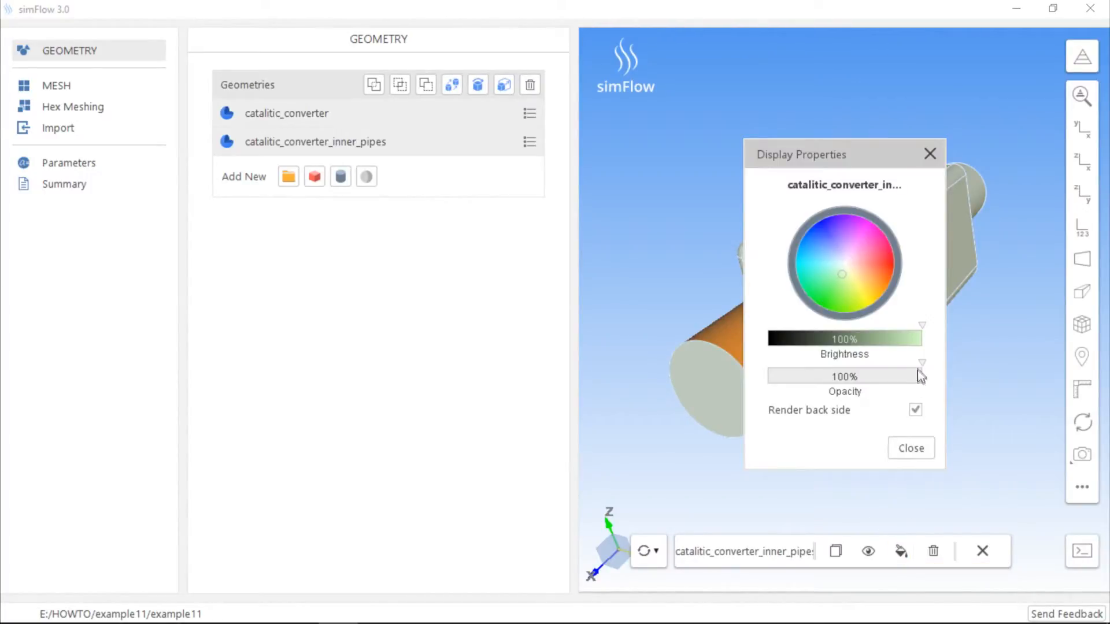
{"action": "left_click_drag", "start_coordinate": [921, 370], "coordinate": [829, 362]}
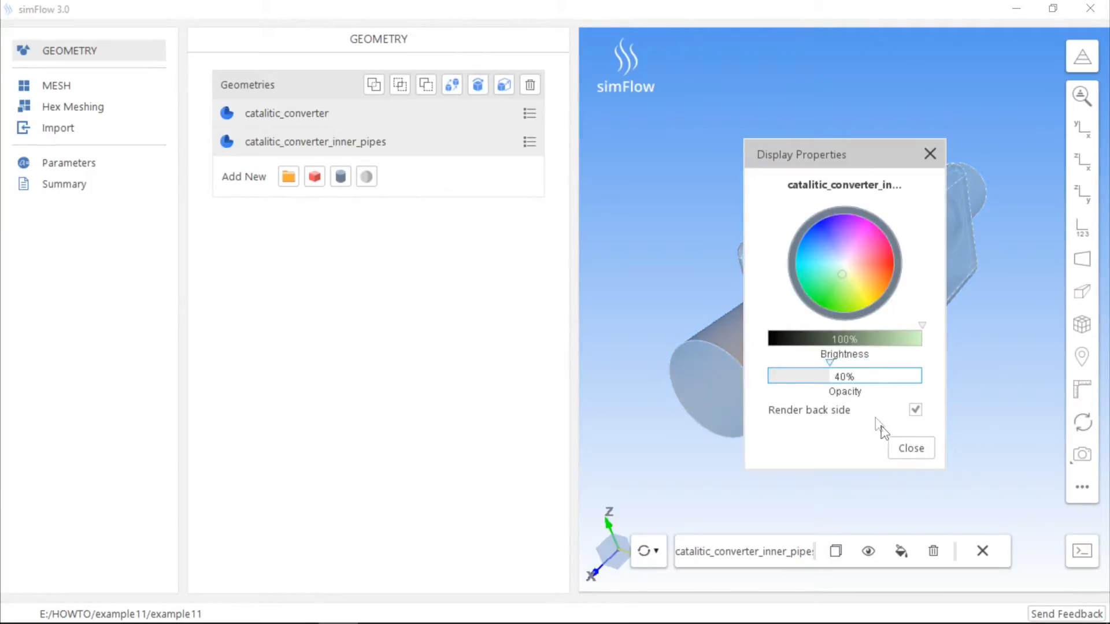
{"action": "left_click", "coordinate": [912, 449]}
{"action": "left_click", "coordinate": [902, 409]}
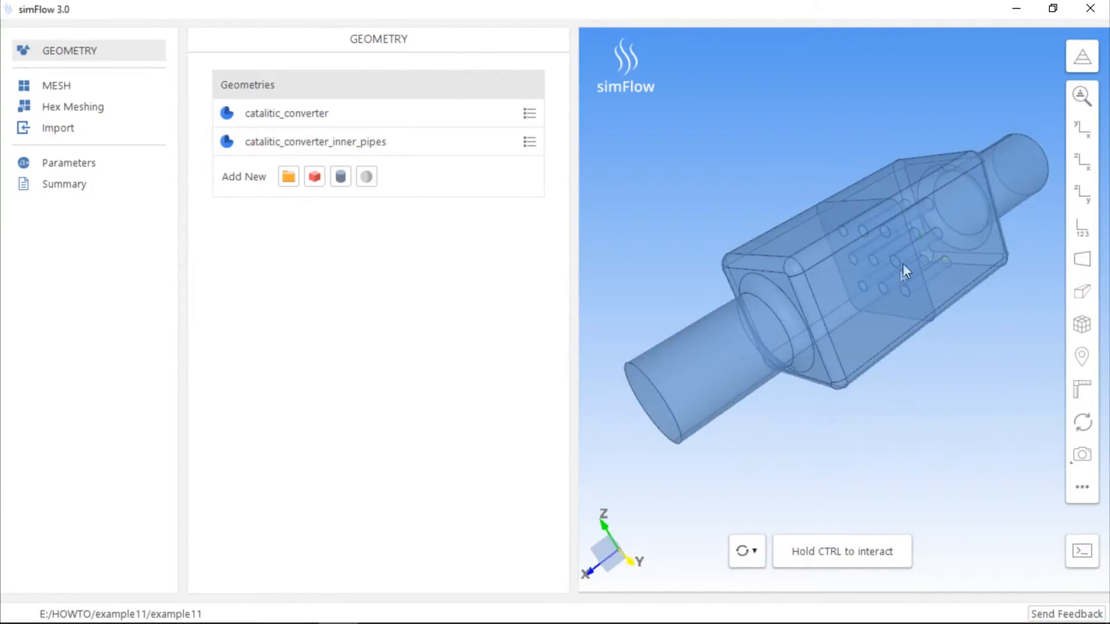
Examine the inner plate and pipes inside the transparent converter housing from close up and from both ends
{"action": "left_click_drag", "start_coordinate": [975, 231], "coordinate": [775, 367]}
{"action": "scroll", "coordinate": [782, 356], "scroll_direction": "up", "scroll_amount": 5}
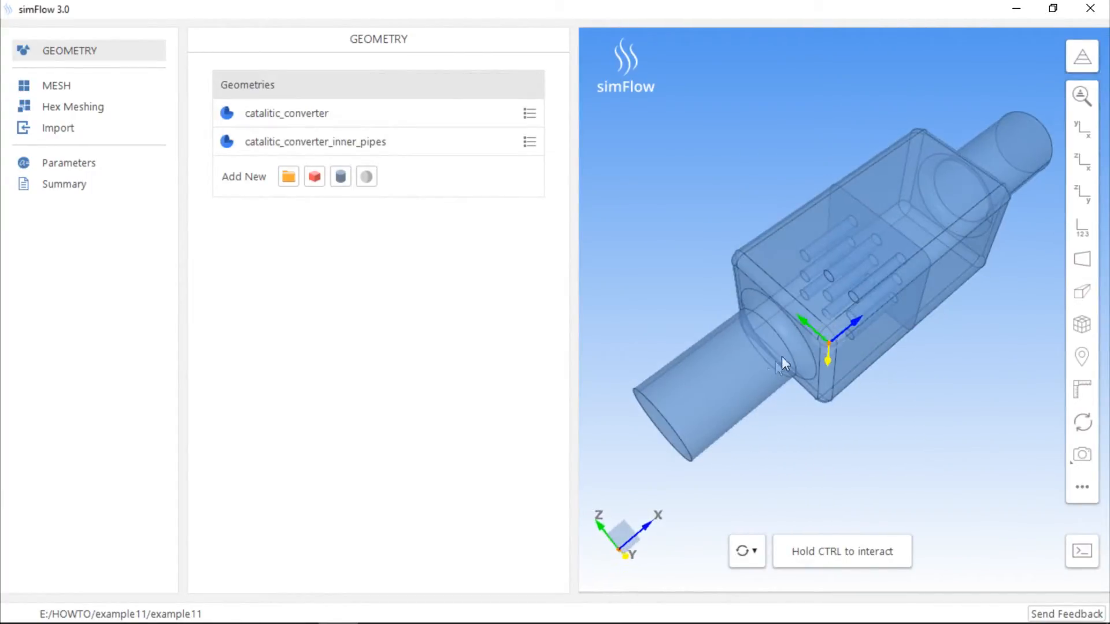
{"action": "scroll", "coordinate": [835, 295], "scroll_direction": "up", "scroll_amount": 3}
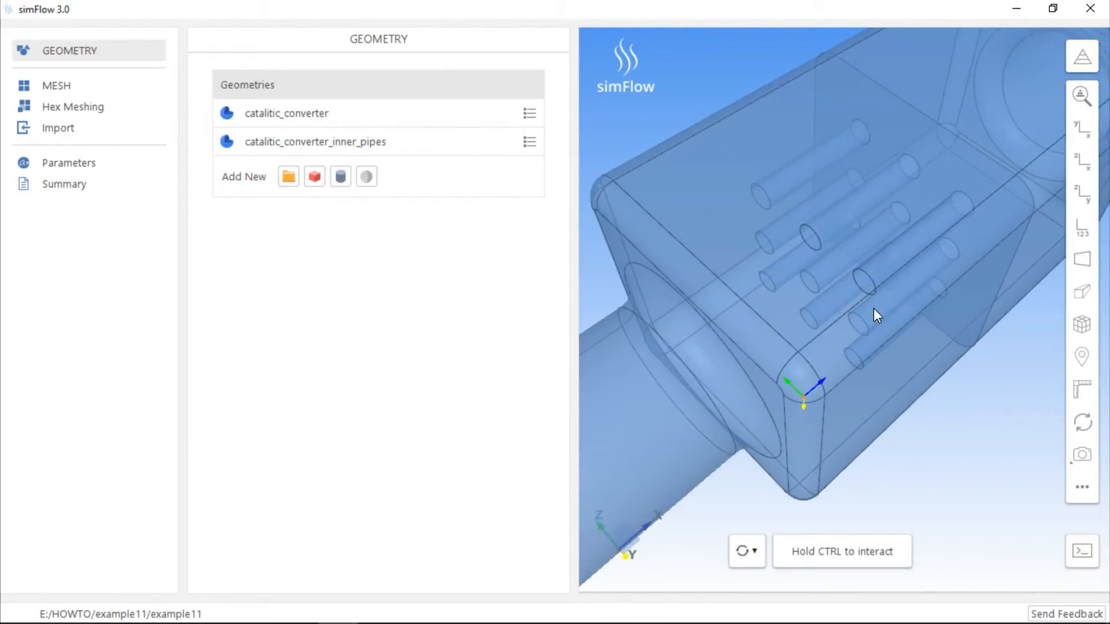
{"action": "scroll", "coordinate": [874, 309], "scroll_direction": "down", "scroll_amount": 1}
{"action": "scroll", "coordinate": [875, 310], "scroll_direction": "down", "scroll_amount": 5}
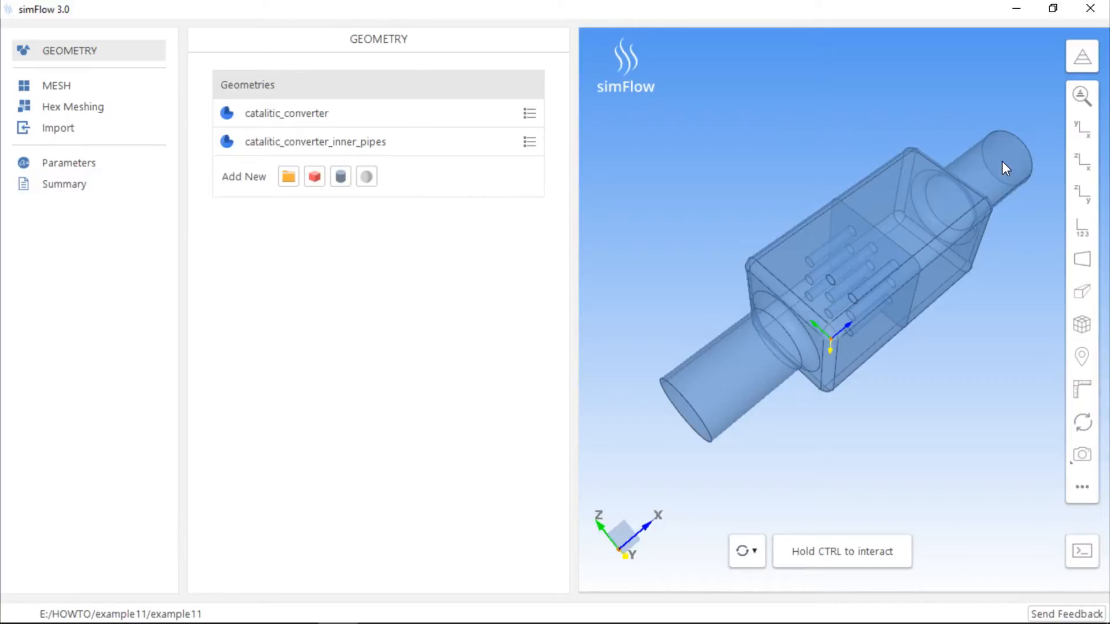
{"action": "left_click_drag", "start_coordinate": [958, 343], "coordinate": [864, 335]}
{"action": "right_click_drag", "start_coordinate": [864, 335], "coordinate": [861, 264]}
{"action": "middle_click_drag", "start_coordinate": [861, 263], "coordinate": [791, 344]}
{"action": "left_click_drag", "start_coordinate": [791, 346], "coordinate": [763, 340]}
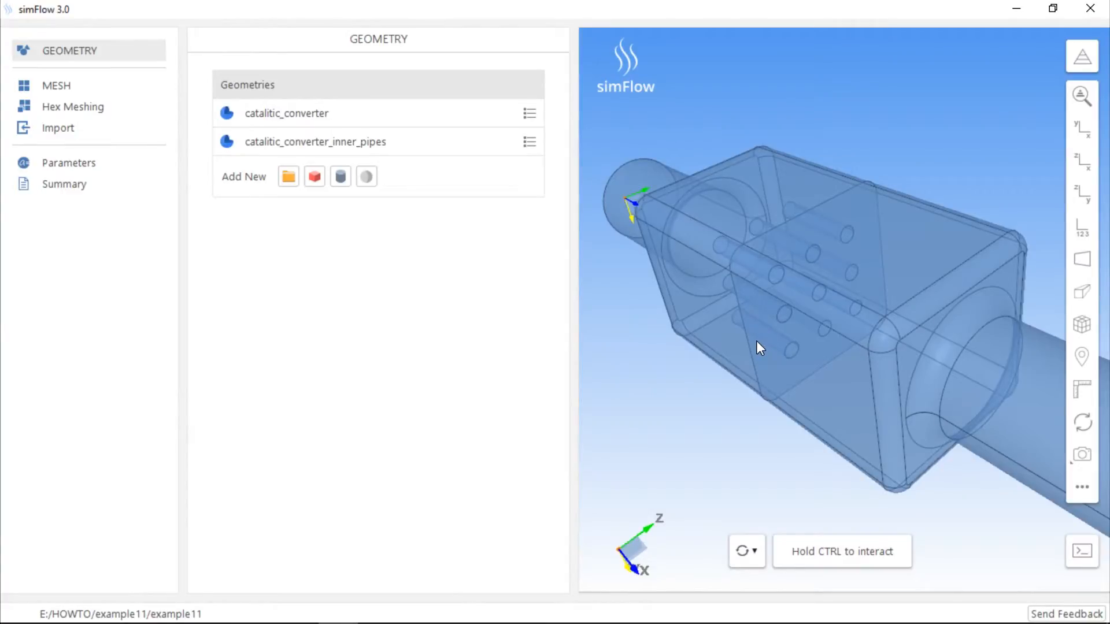
Enable hex meshing for catalitic_converter and catalitic_converter_inner_pipes, and turn on baffle creation for the inner pipes
{"action": "left_click", "coordinate": [77, 107]}
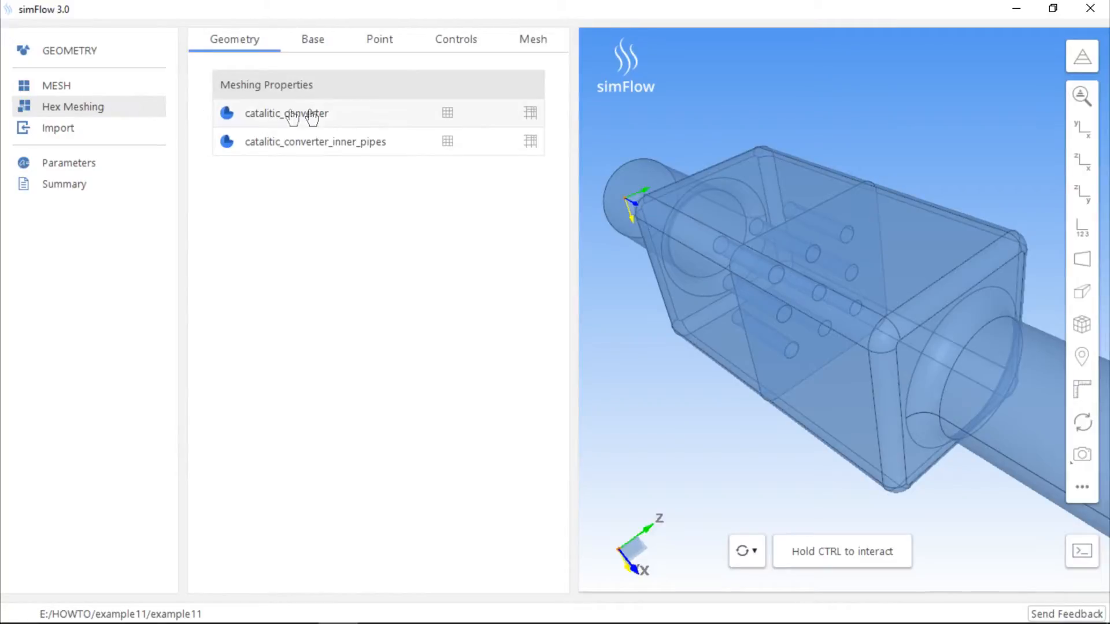
{"action": "left_click", "coordinate": [448, 120]}
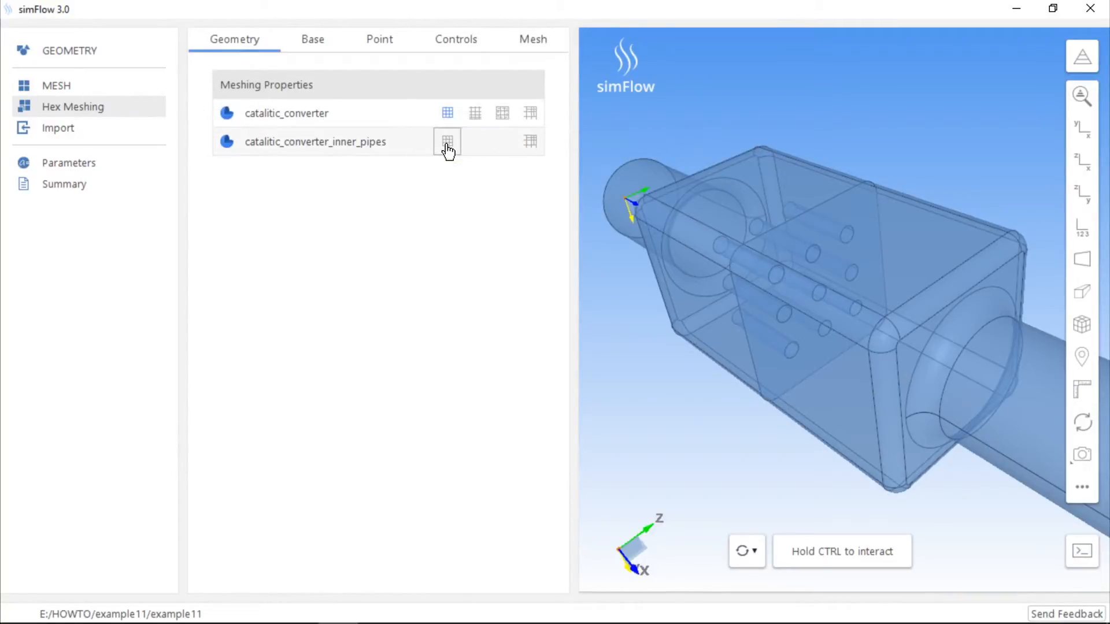
{"action": "left_click", "coordinate": [448, 144]}
{"action": "left_click", "coordinate": [379, 145]}
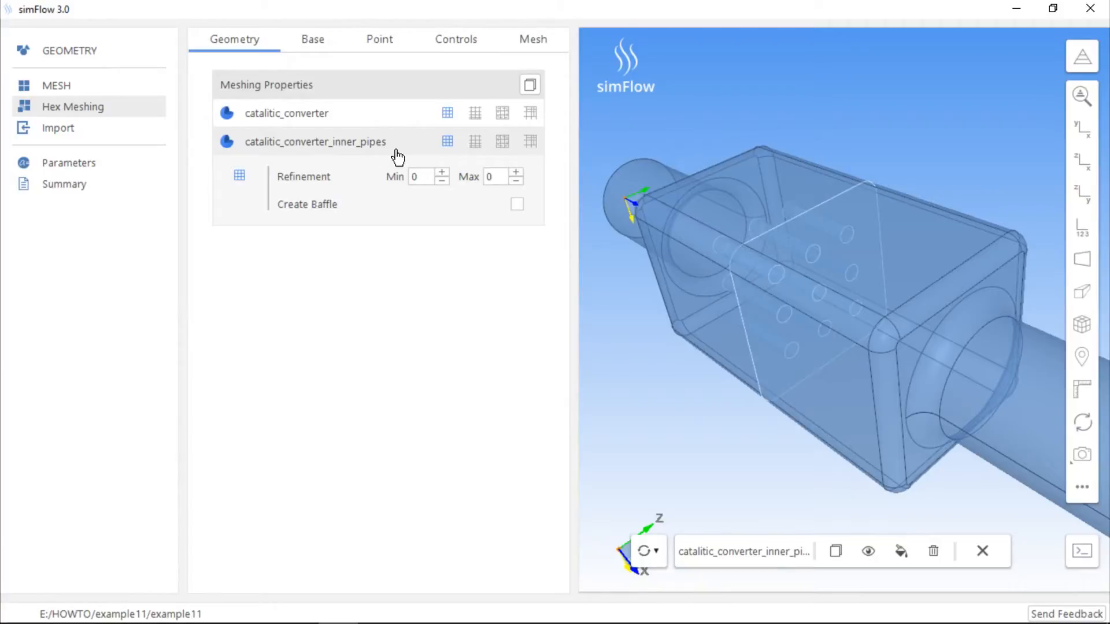
{"action": "left_click", "coordinate": [517, 205]}
Check the box base mesh and material point settings, and generate the hex mesh
{"action": "left_click", "coordinate": [321, 49]}
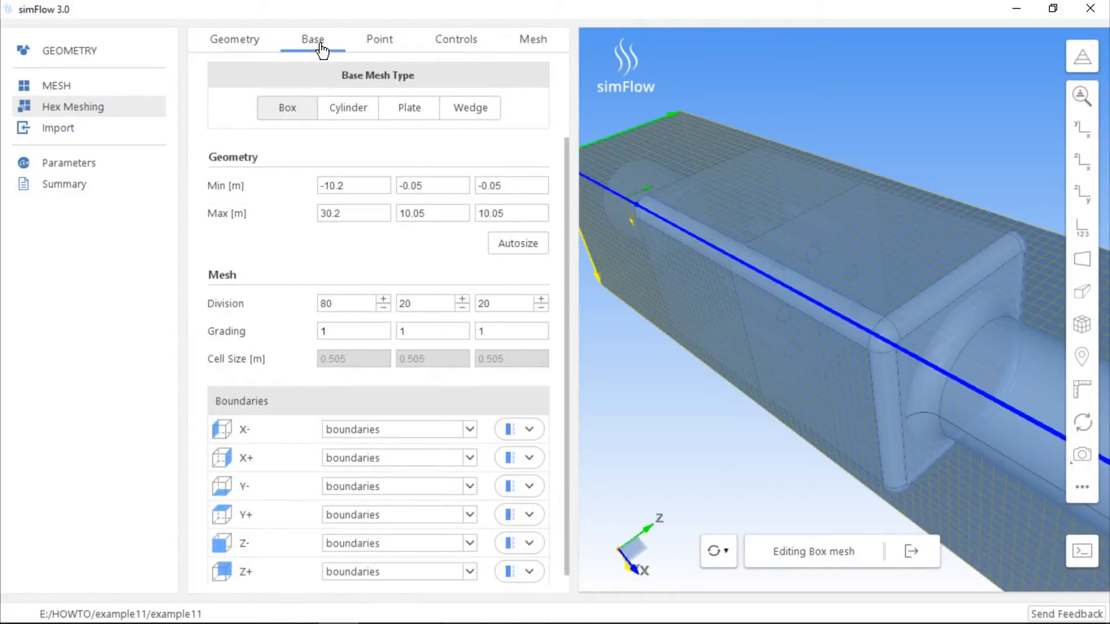
{"action": "left_click", "coordinate": [388, 46]}
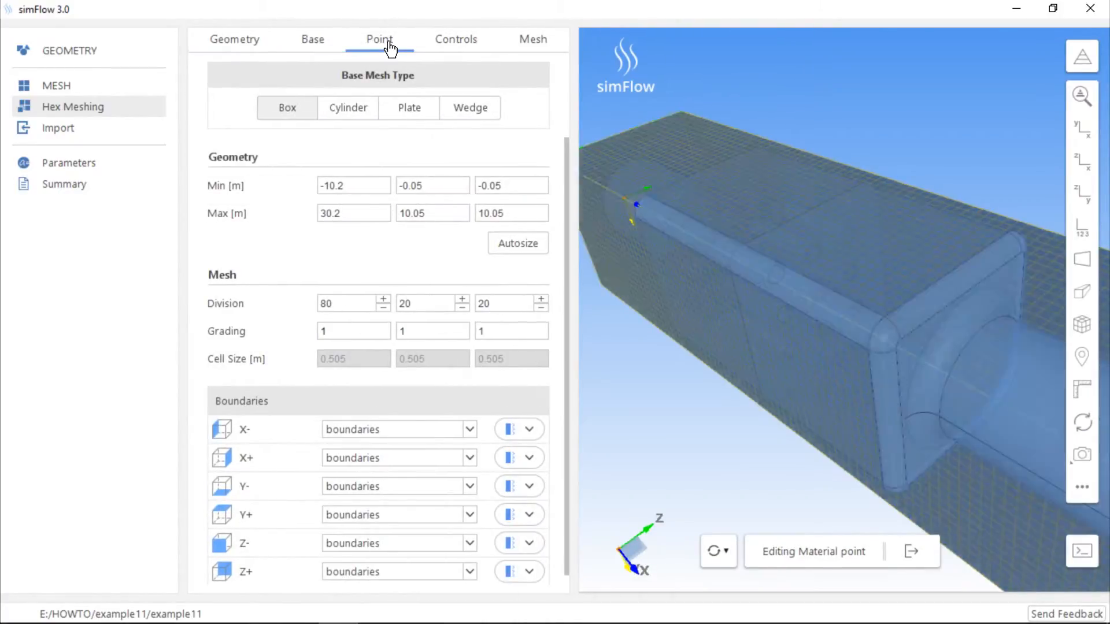
{"action": "left_click_drag", "start_coordinate": [932, 359], "coordinate": [823, 384]}
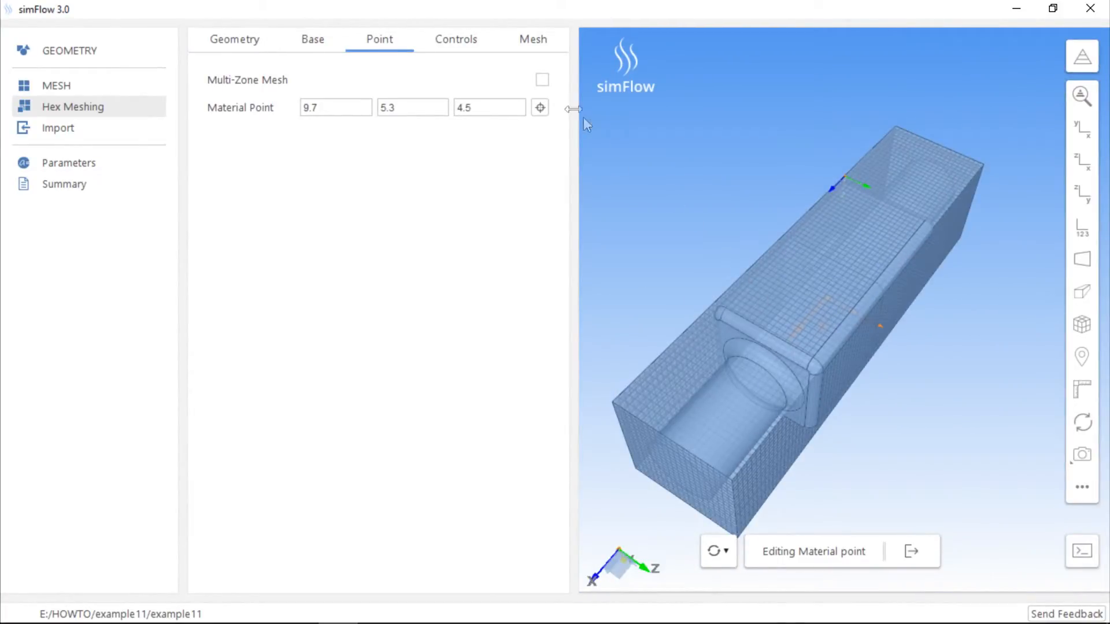
{"action": "left_click", "coordinate": [534, 42]}
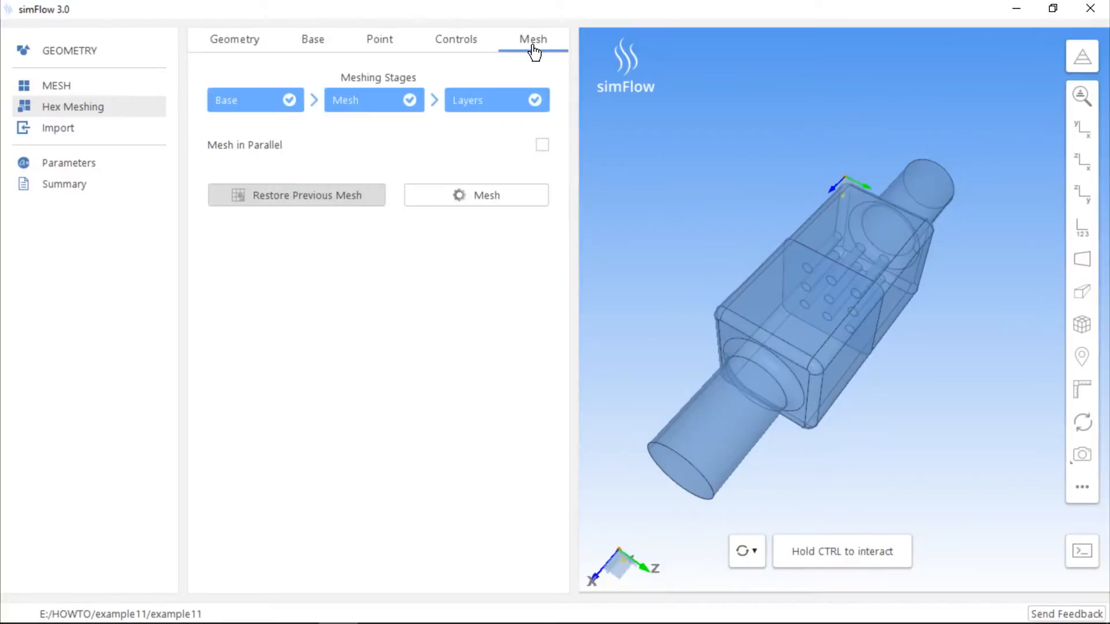
{"action": "left_click", "coordinate": [487, 197]}
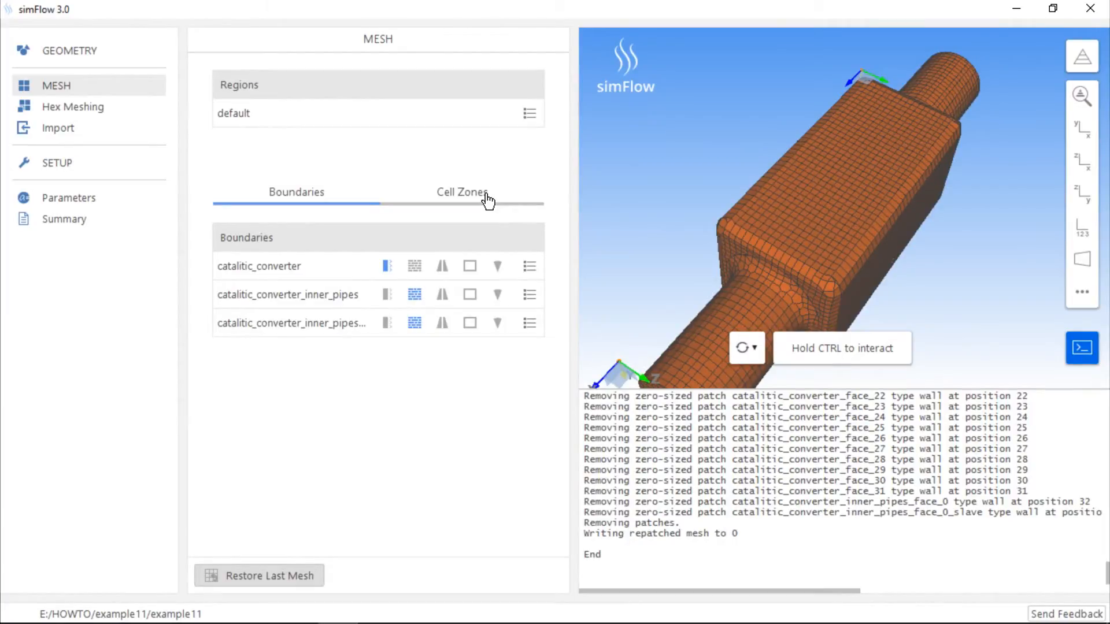
Hide the catalitic_converter mesh boundary and inspect the inner pipes boundary and its slave boundary
{"action": "left_click", "coordinate": [349, 272]}
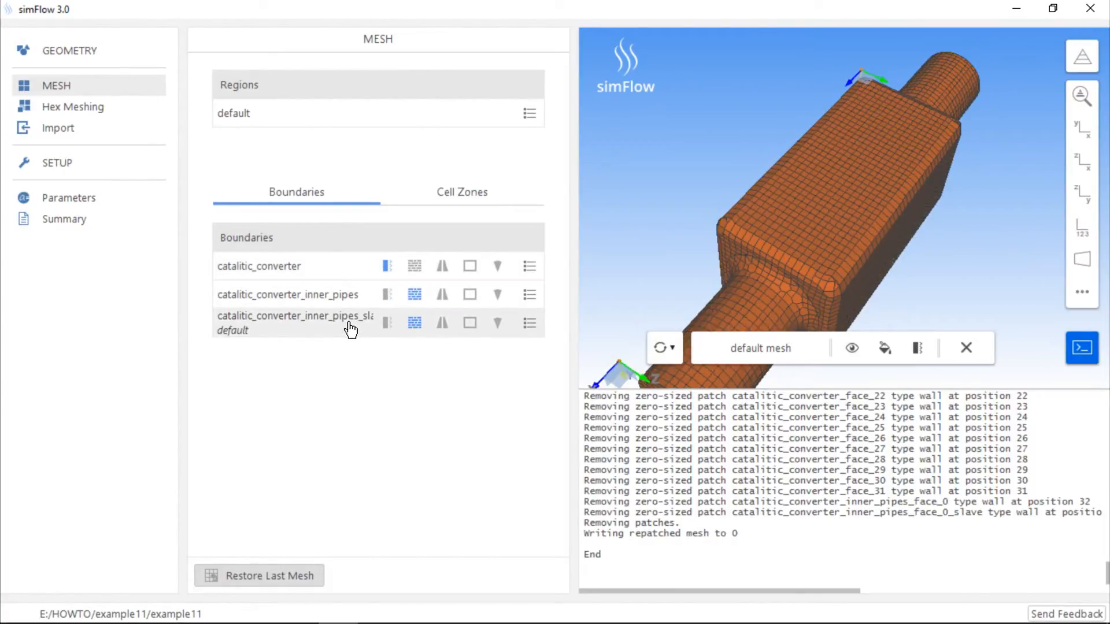
{"action": "left_click", "coordinate": [1082, 56]}
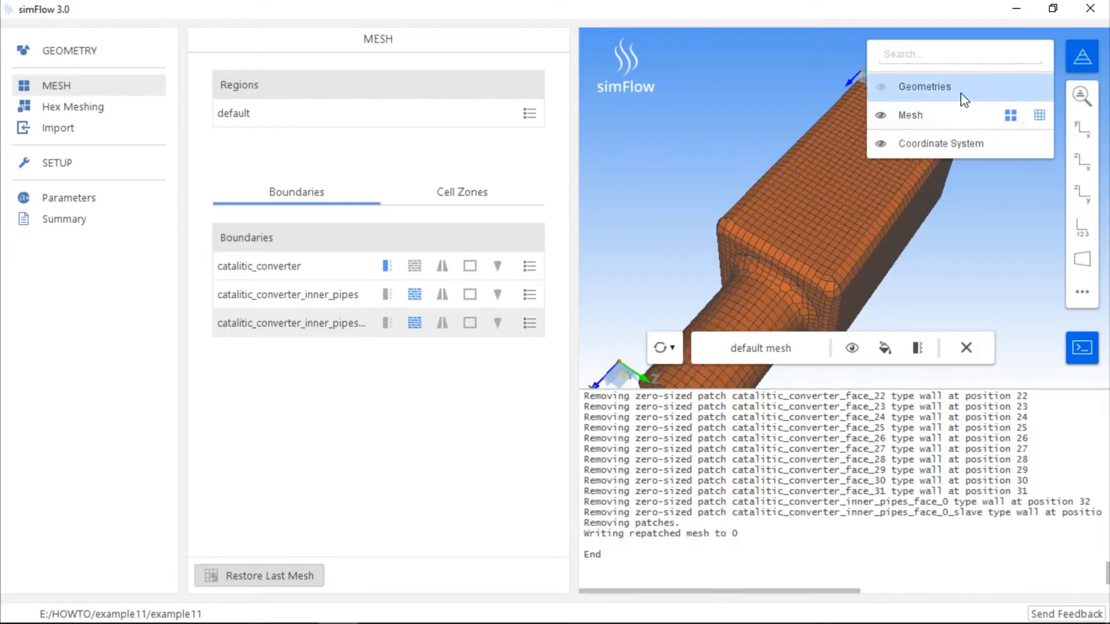
{"action": "left_click", "coordinate": [932, 113]}
{"action": "left_click", "coordinate": [880, 114]}
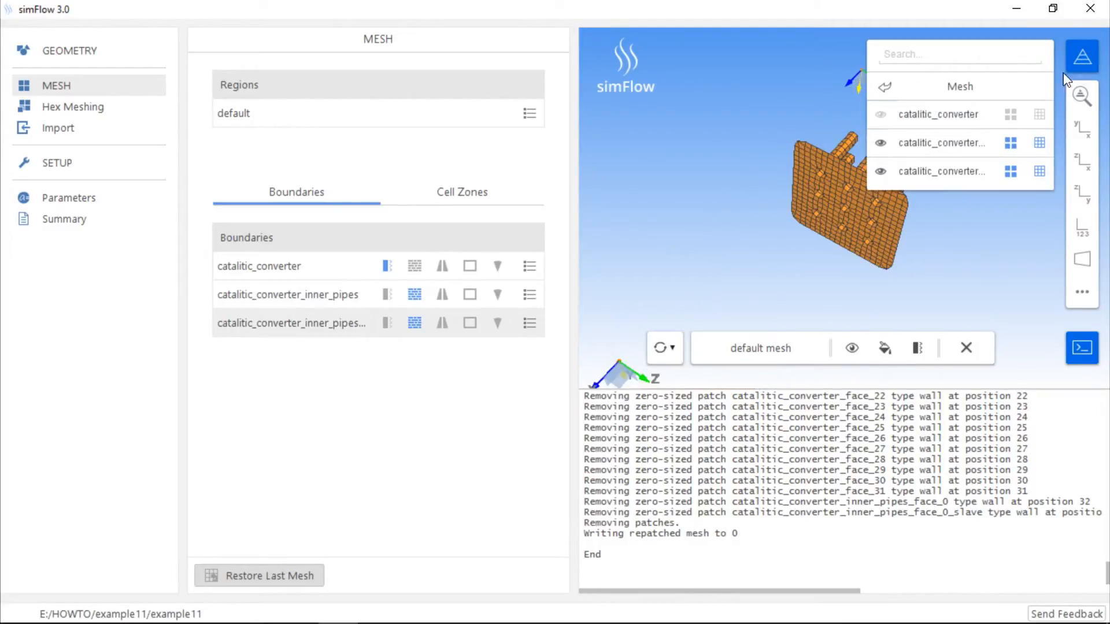
{"action": "left_click", "coordinate": [1082, 56]}
{"action": "left_click_drag", "start_coordinate": [992, 137], "coordinate": [801, 229]}
{"action": "left_click", "coordinate": [295, 300]}
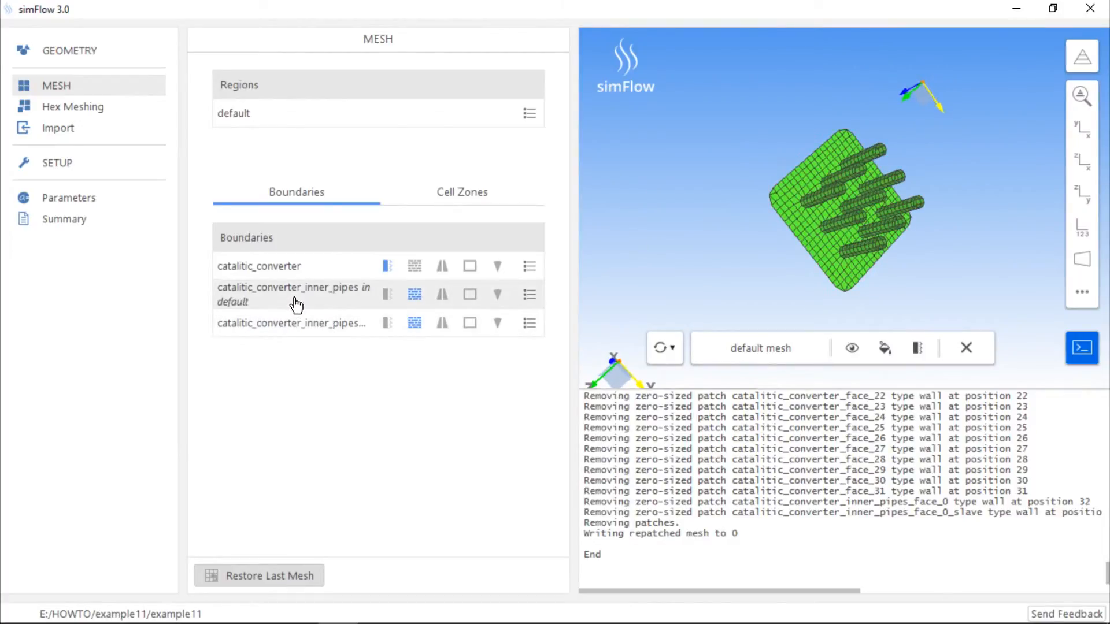
{"action": "left_click", "coordinate": [302, 327]}
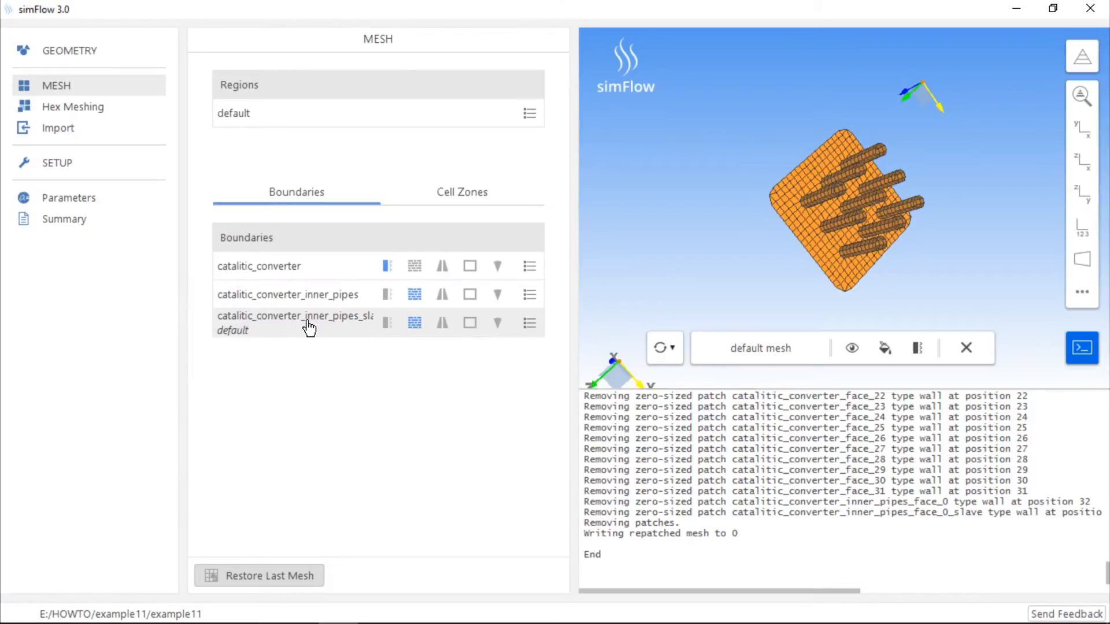
Show the catalitic_converter mesh boundary again and inspect the complete mesh from outside
{"action": "left_click", "coordinate": [1082, 56]}
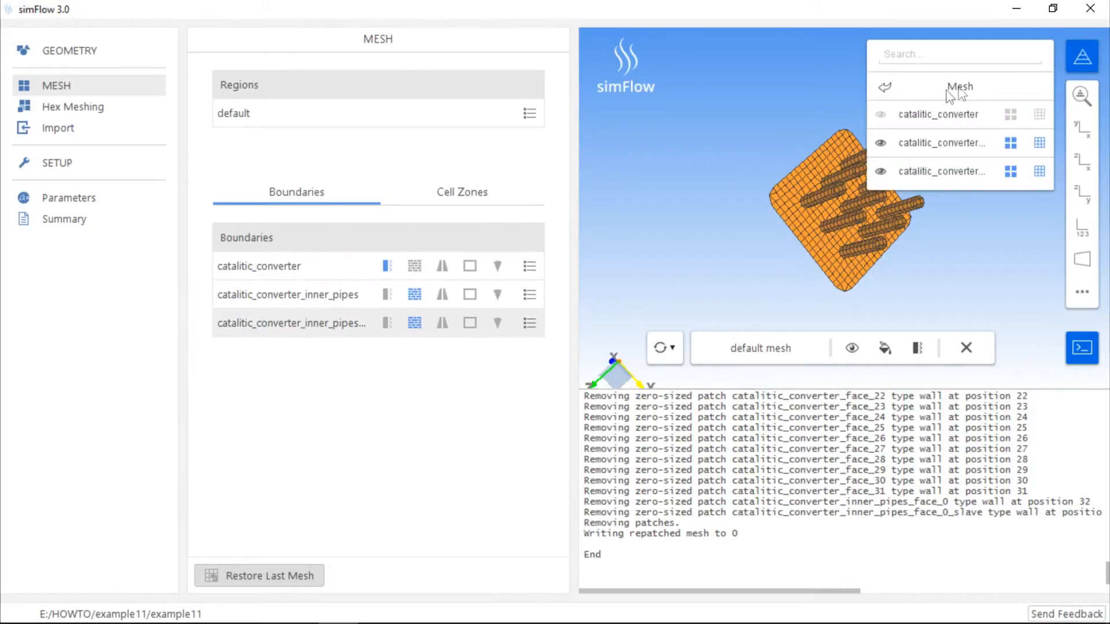
{"action": "left_click", "coordinate": [881, 114]}
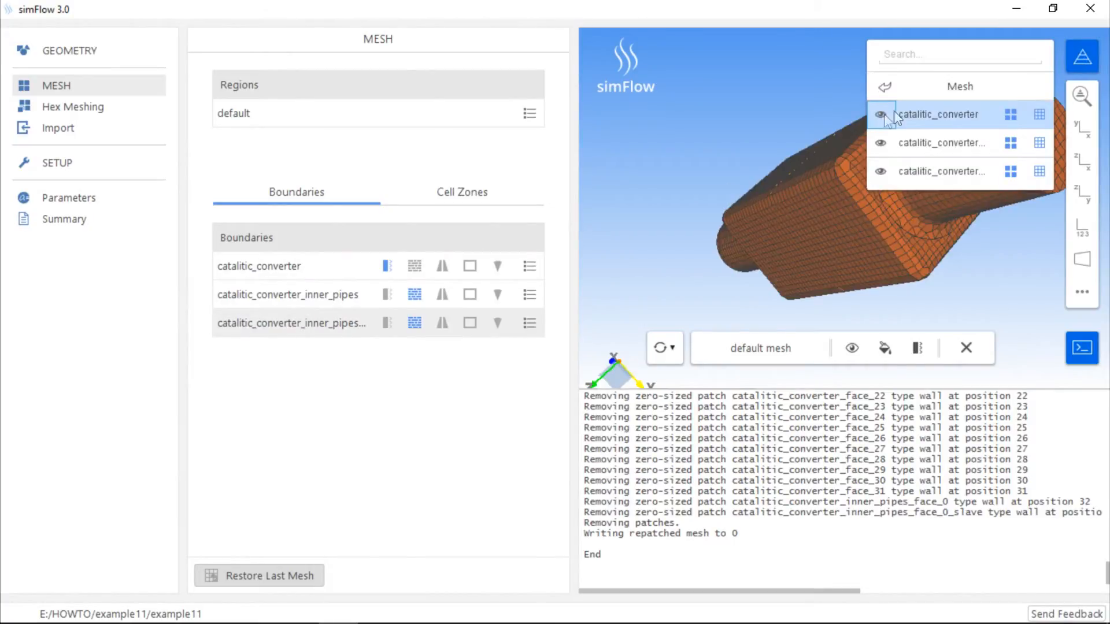
{"action": "left_click", "coordinate": [1081, 60]}
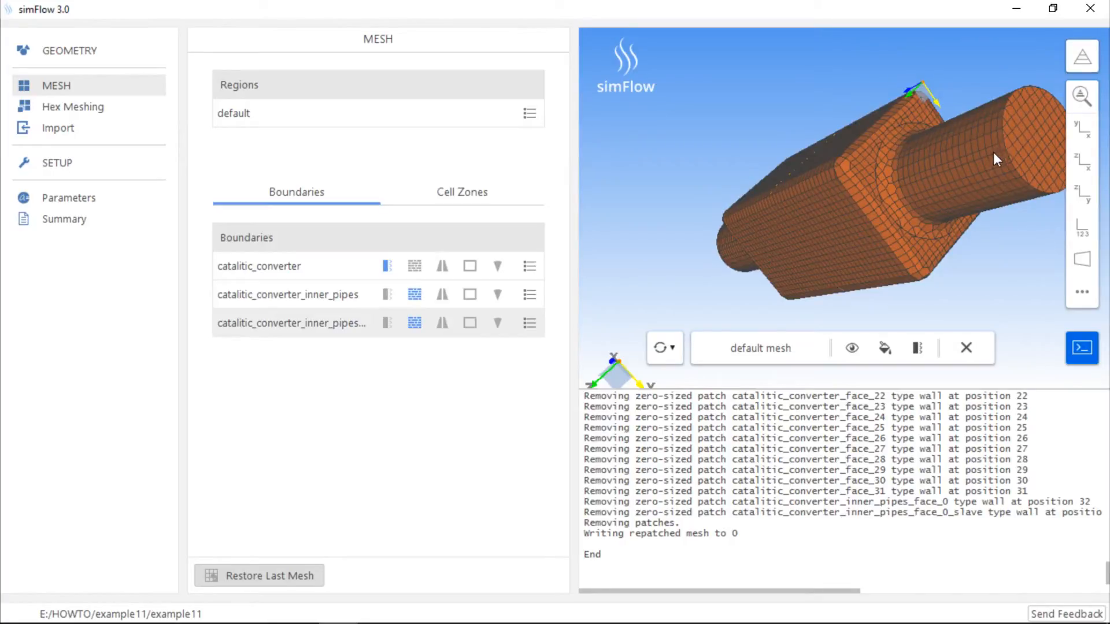
{"action": "left_click_drag", "start_coordinate": [989, 158], "coordinate": [848, 231]}
{"action": "middle_click_drag", "start_coordinate": [820, 233], "coordinate": [847, 212]}
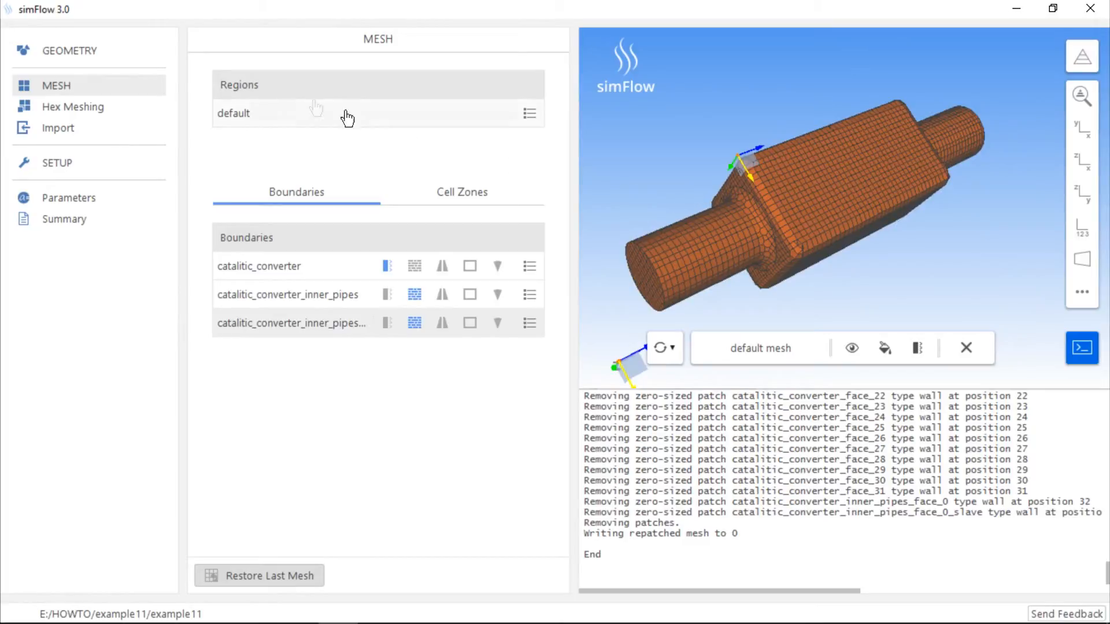
Delete the catalitic_converter_inner_pipes geometry
{"action": "left_click", "coordinate": [85, 59]}
{"action": "left_click", "coordinate": [529, 145]}
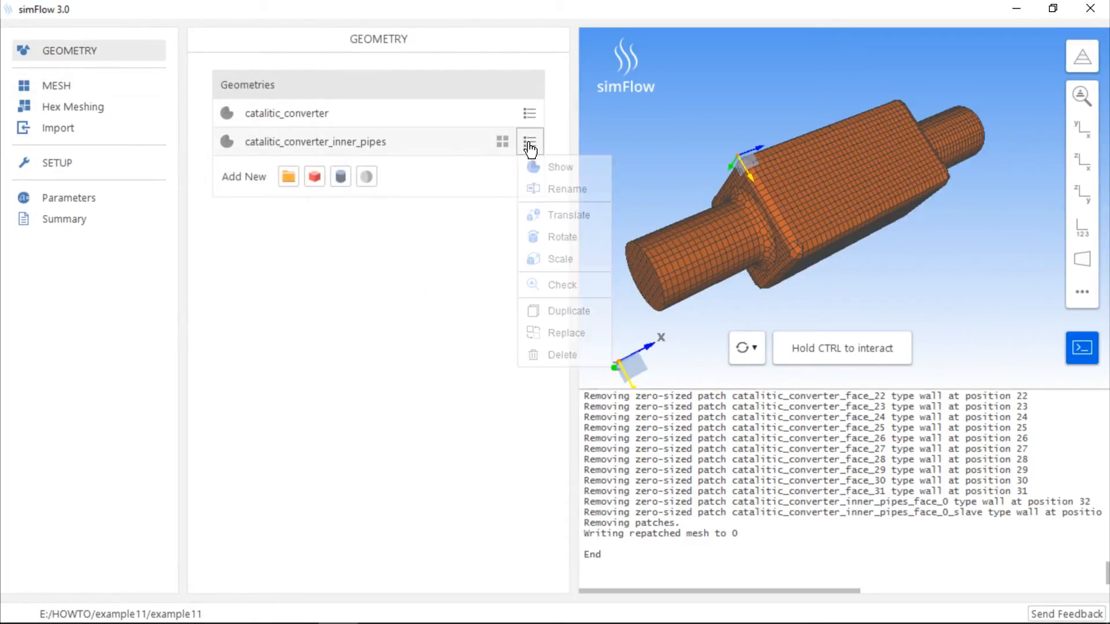
{"action": "left_click", "coordinate": [552, 355]}
Hide the mesh and show the geometries in the graphics view
{"action": "left_click", "coordinate": [1082, 60]}
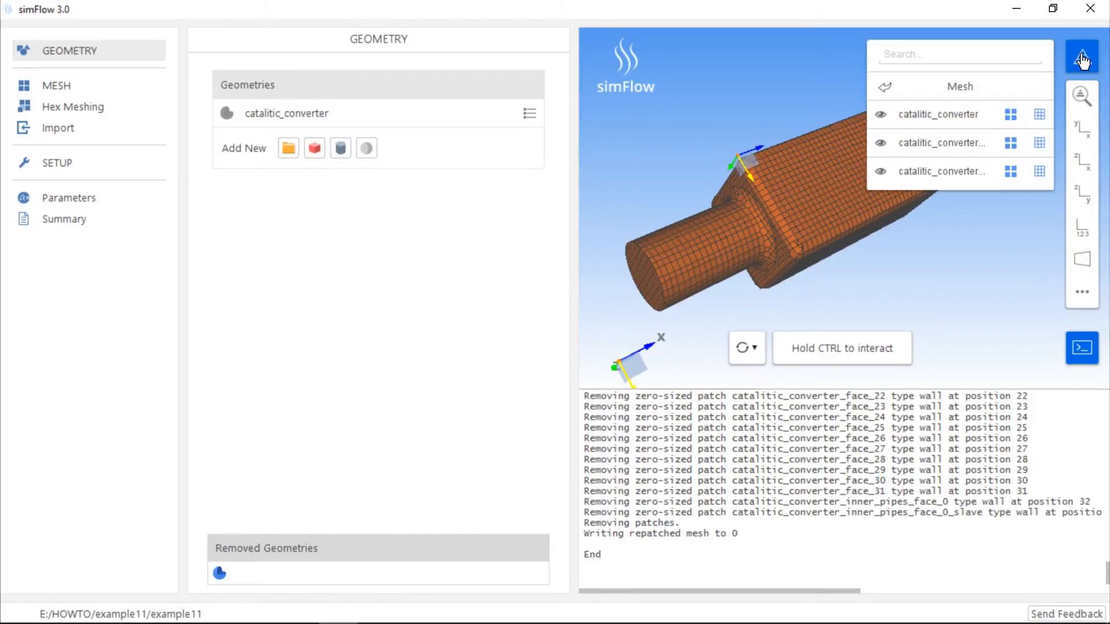
{"action": "left_click", "coordinate": [889, 87]}
{"action": "left_click", "coordinate": [881, 115]}
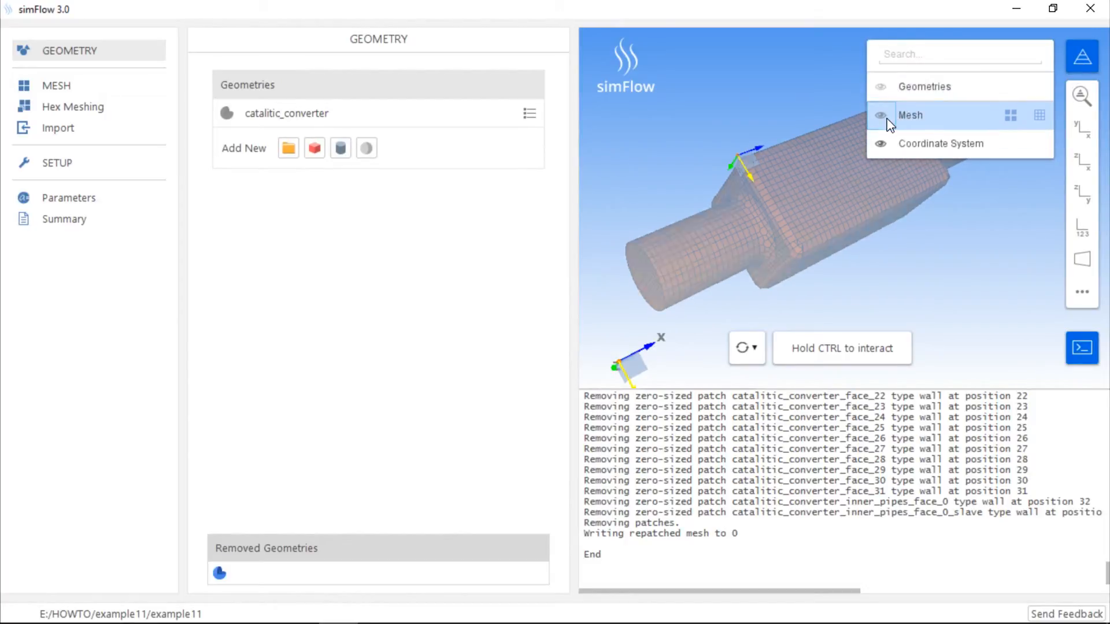
{"action": "left_click", "coordinate": [880, 87]}
{"action": "left_click", "coordinate": [881, 88]}
{"action": "left_click", "coordinate": [880, 87]}
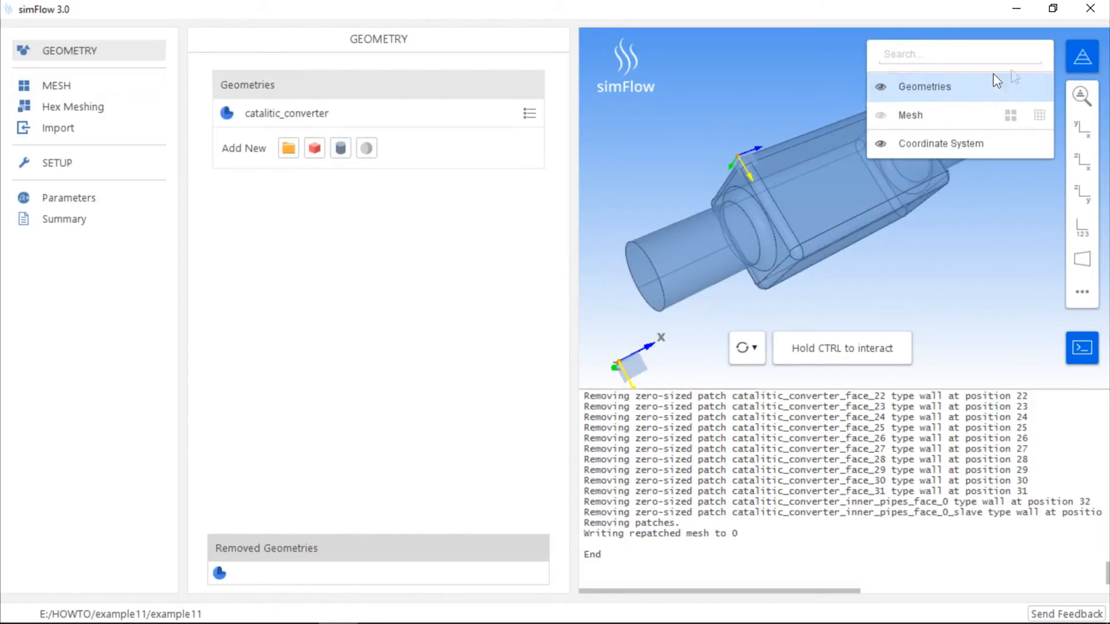
{"action": "left_click", "coordinate": [1075, 65]}
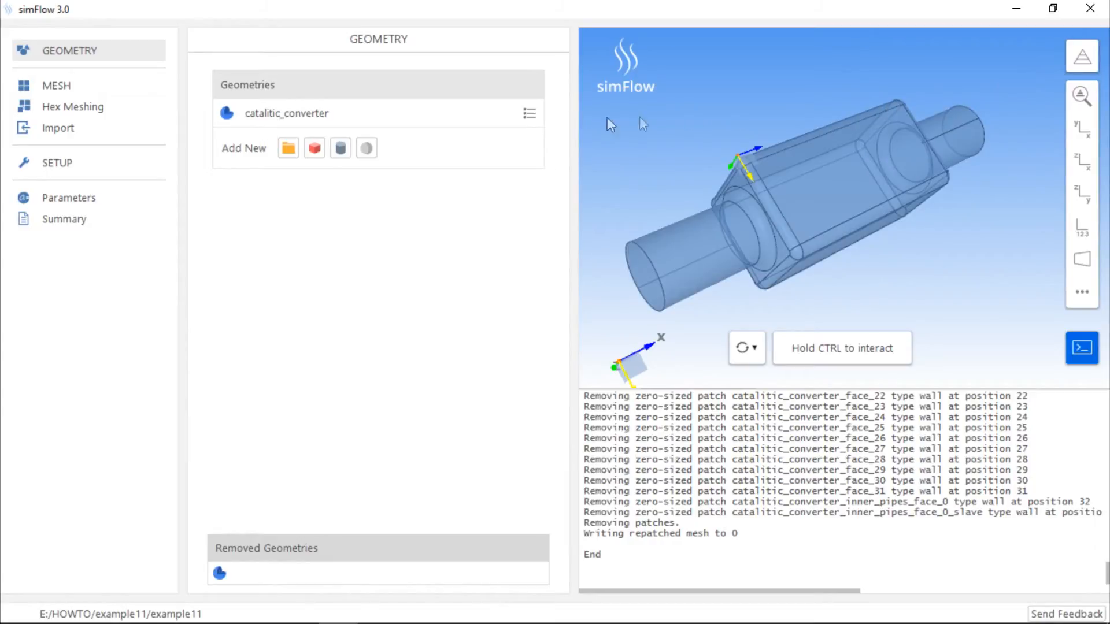
Import the geometry file catalitic_converter_inner_surface.stp and inspect the surface inside the converter
{"action": "left_click", "coordinate": [289, 149]}
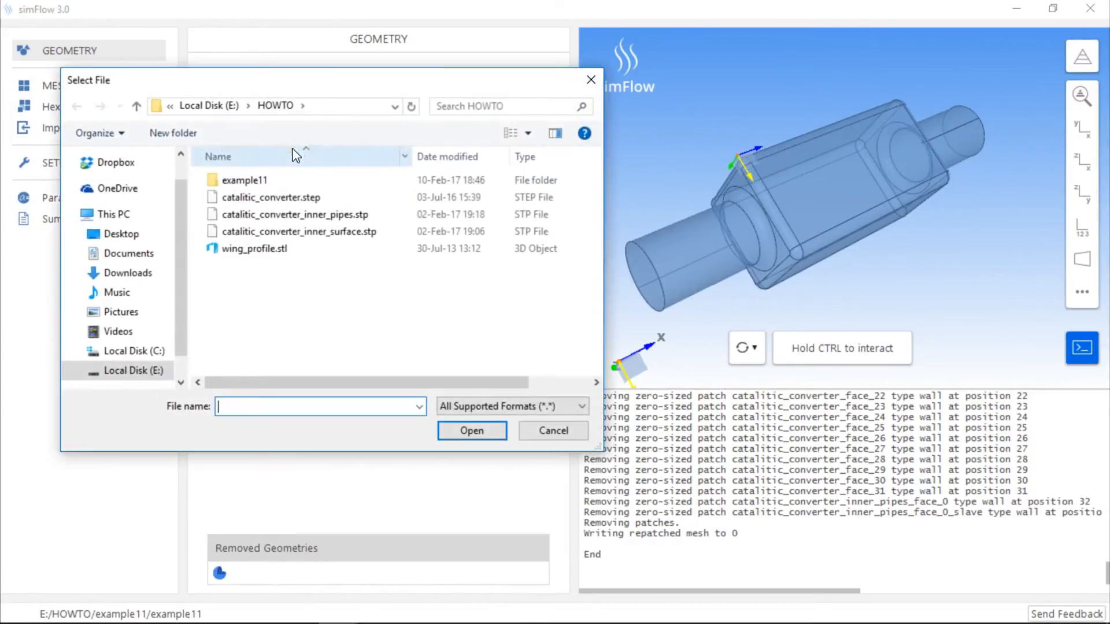
{"action": "left_click", "coordinate": [323, 232]}
{"action": "left_click", "coordinate": [463, 430]}
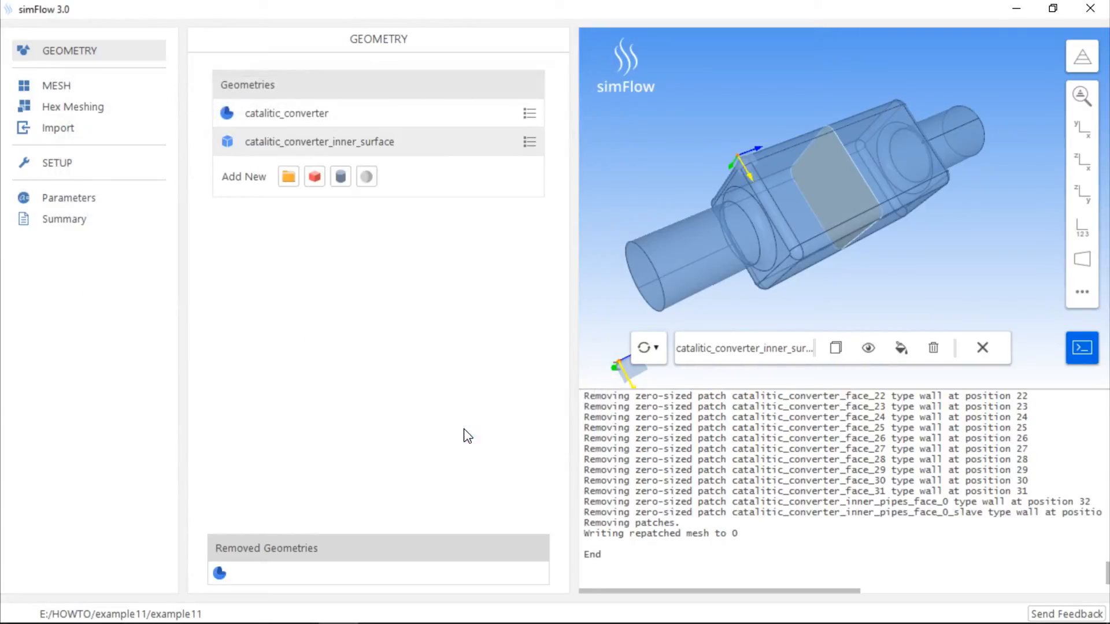
{"action": "left_click_drag", "start_coordinate": [903, 265], "coordinate": [786, 242]}
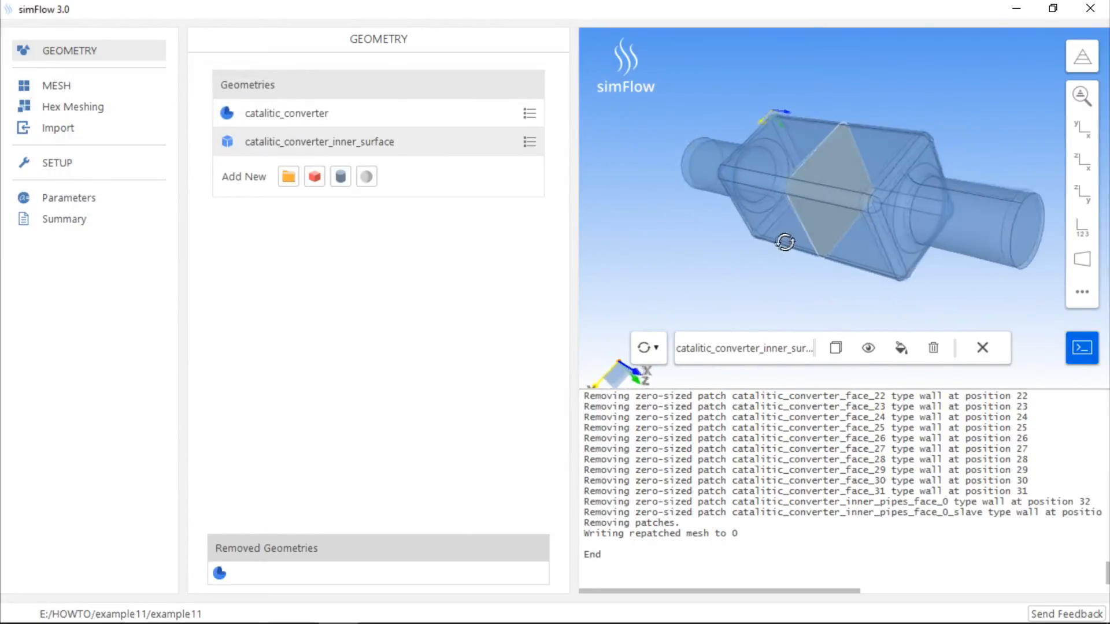
{"action": "scroll", "coordinate": [808, 215], "scroll_direction": "up", "scroll_amount": 5}
{"action": "middle_click_drag", "start_coordinate": [799, 208], "coordinate": [784, 198]}
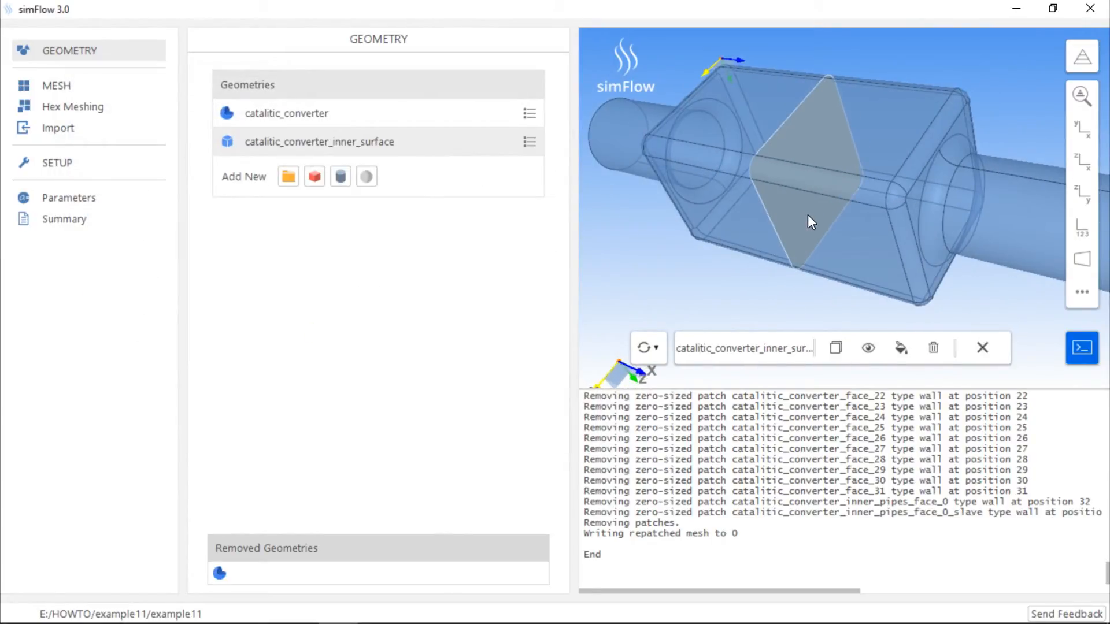
Enable meshing with baffle creation for catalitic_converter_inner_surface and generate the hex mesh
{"action": "left_click", "coordinate": [82, 114]}
{"action": "left_click", "coordinate": [241, 53]}
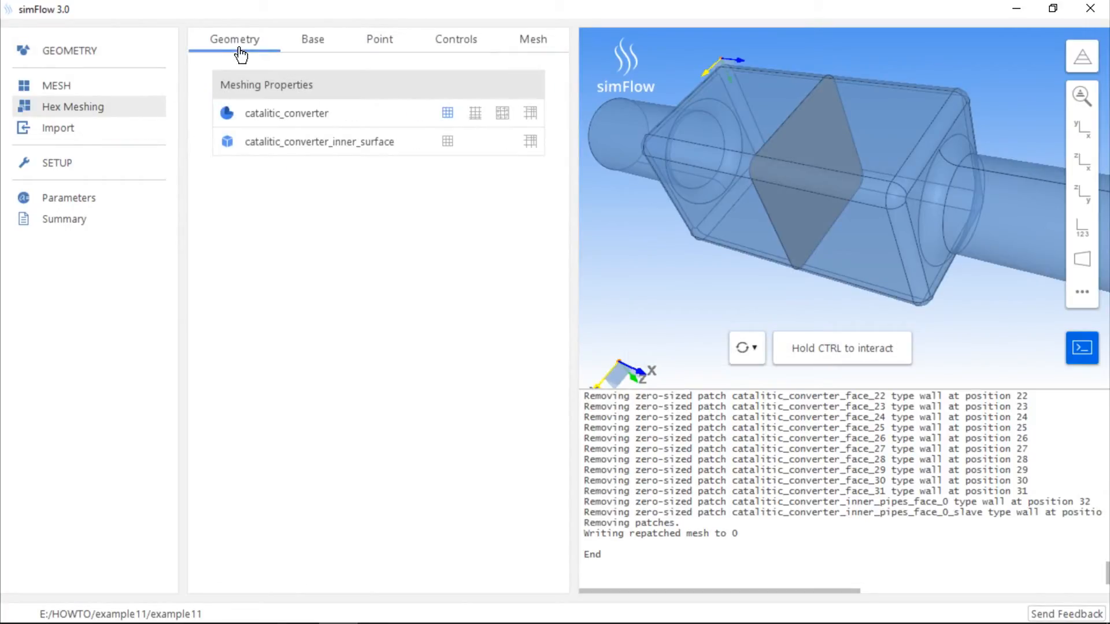
{"action": "left_click", "coordinate": [450, 144]}
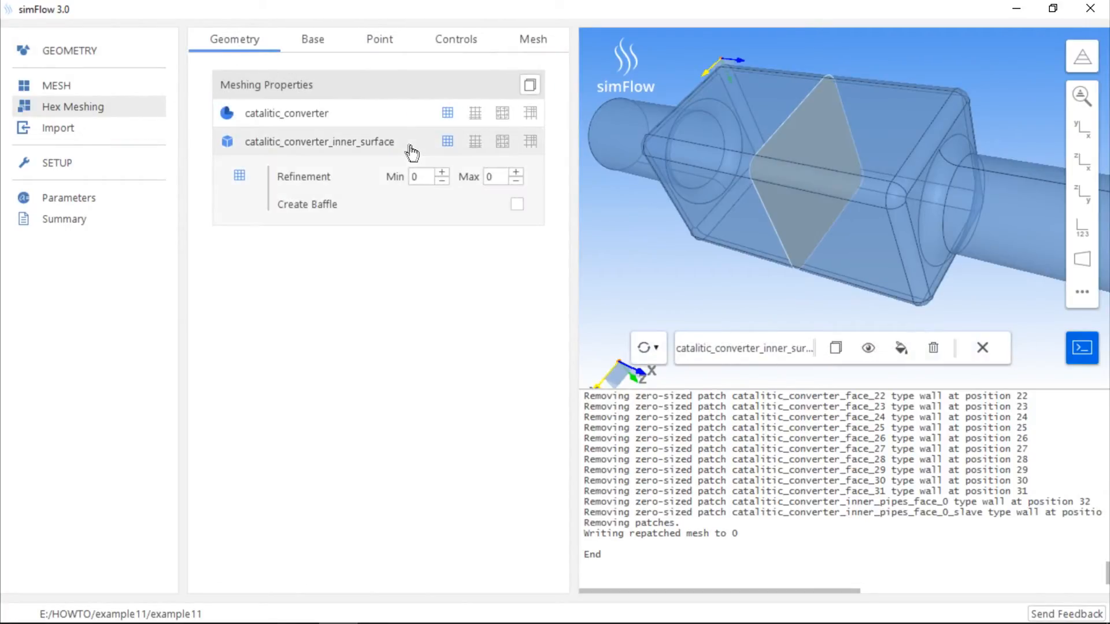
{"action": "left_click", "coordinate": [517, 204]}
{"action": "left_click", "coordinate": [546, 38]}
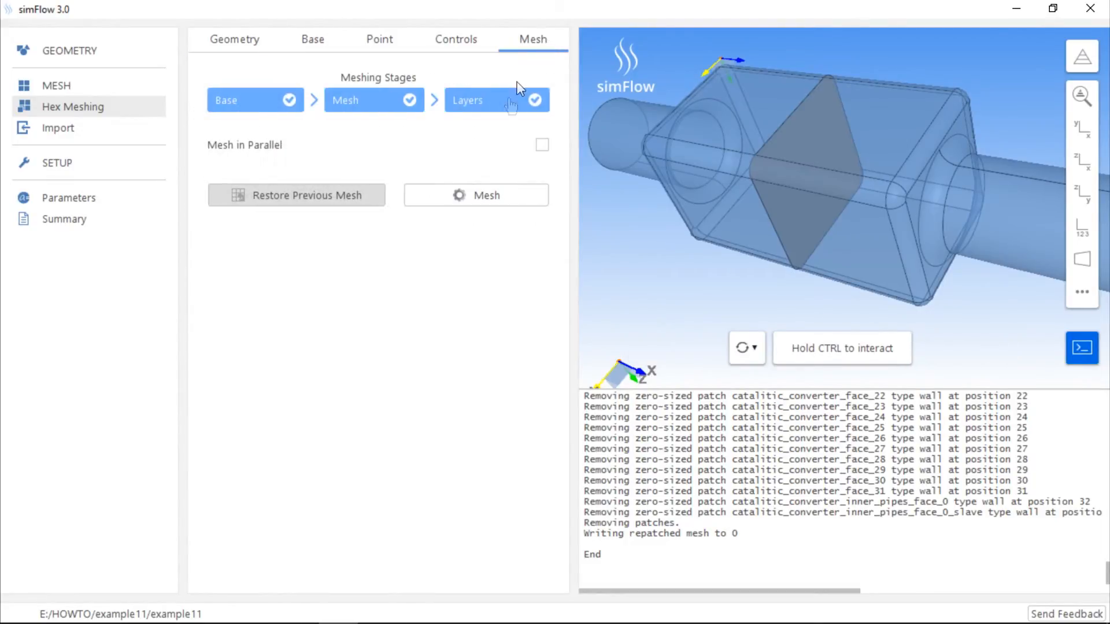
{"action": "left_click", "coordinate": [478, 196]}
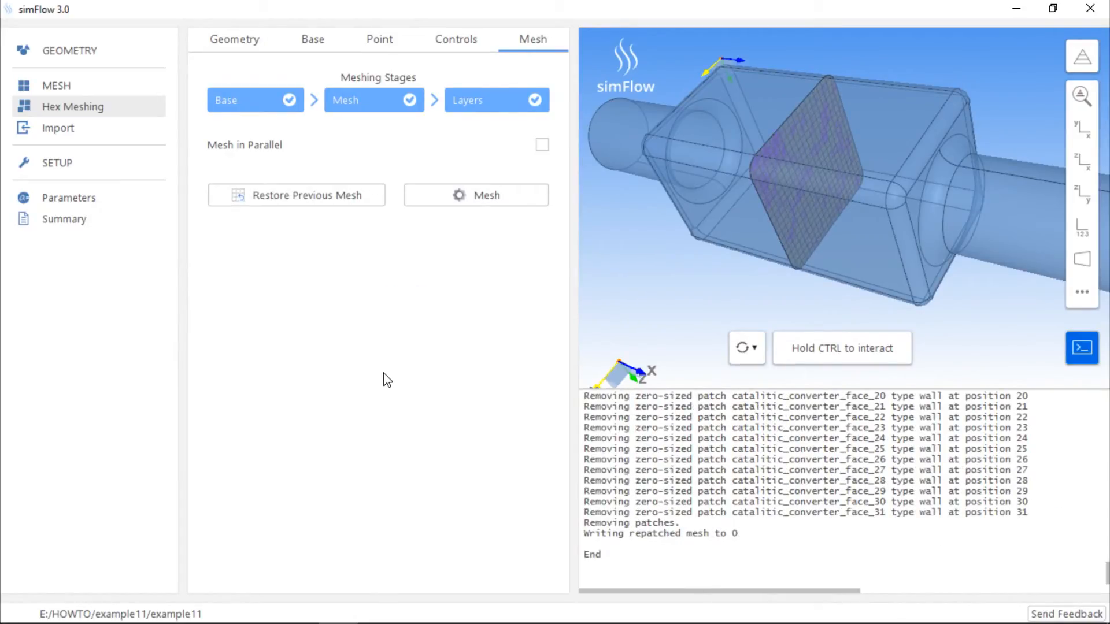
Hide the inner surface mesh boundary and its slave boundary in the graphics view
{"action": "left_click", "coordinate": [1069, 68]}
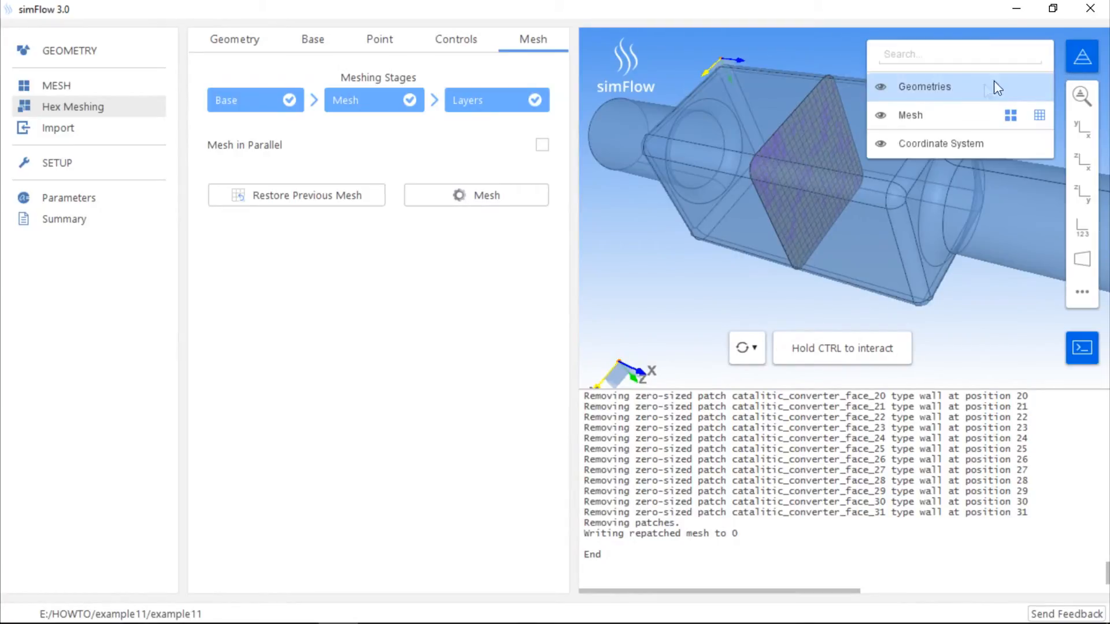
{"action": "left_click", "coordinate": [933, 116]}
{"action": "left_click", "coordinate": [881, 143]}
{"action": "left_click", "coordinate": [881, 170]}
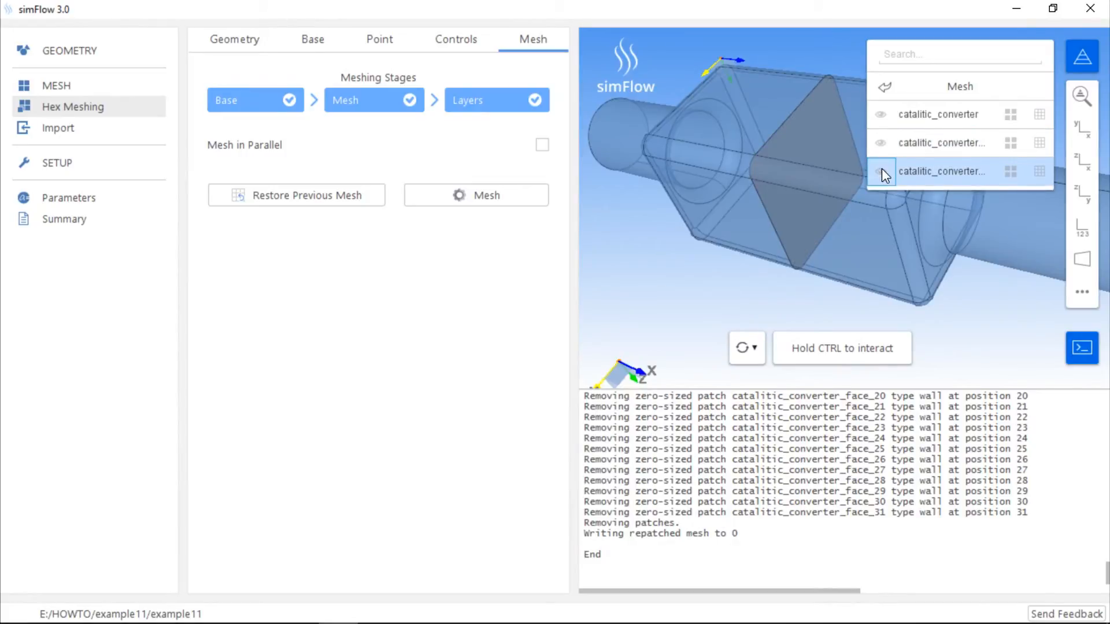
Show and hide the inner surface mesh boundary and its slave one after the other to compare both baffle sides
{"action": "left_click", "coordinate": [881, 142]}
{"action": "left_click", "coordinate": [881, 144]}
{"action": "left_click", "coordinate": [883, 173]}
{"action": "left_click", "coordinate": [882, 173]}
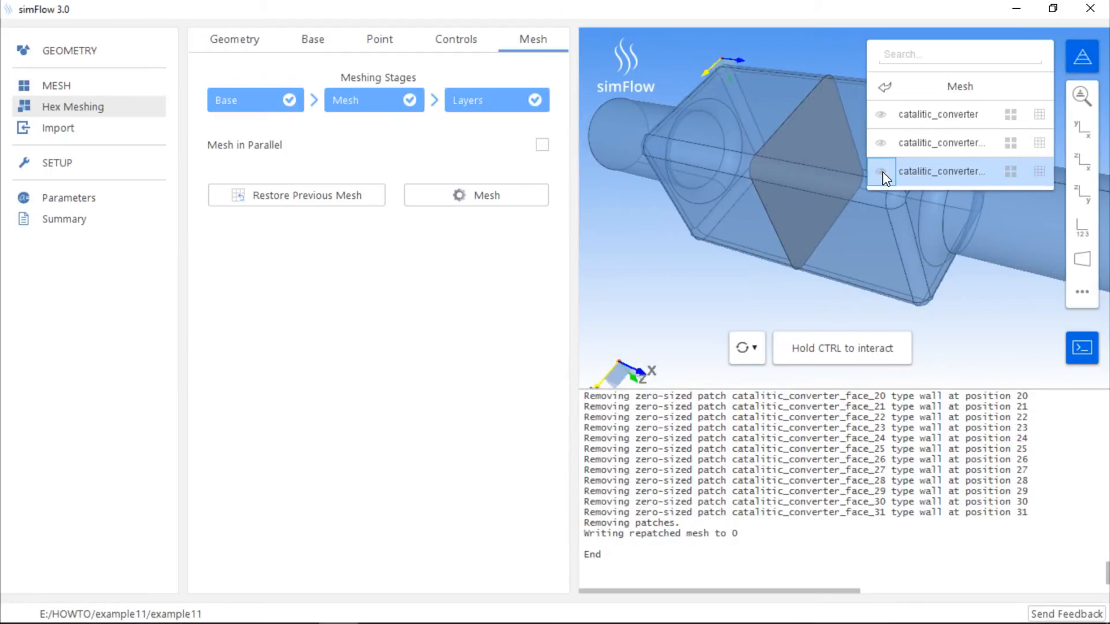
{"action": "left_click", "coordinate": [1080, 63]}
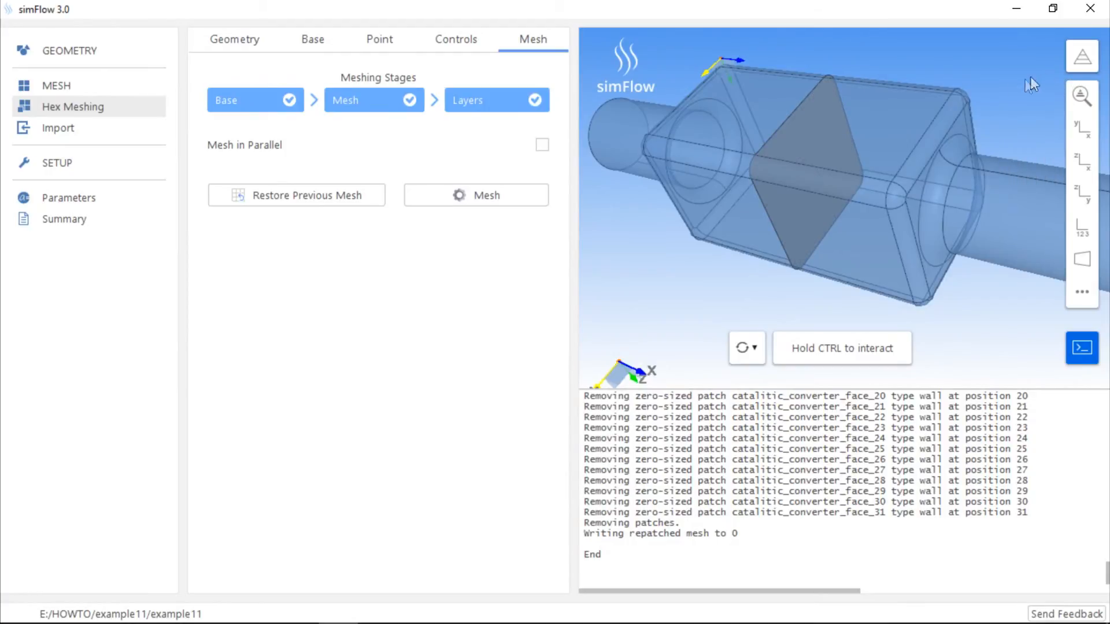
Pair the catalitic_converter_inner_surface boundary with its slave boundary as a cyclic interface
{"action": "left_click", "coordinate": [103, 87]}
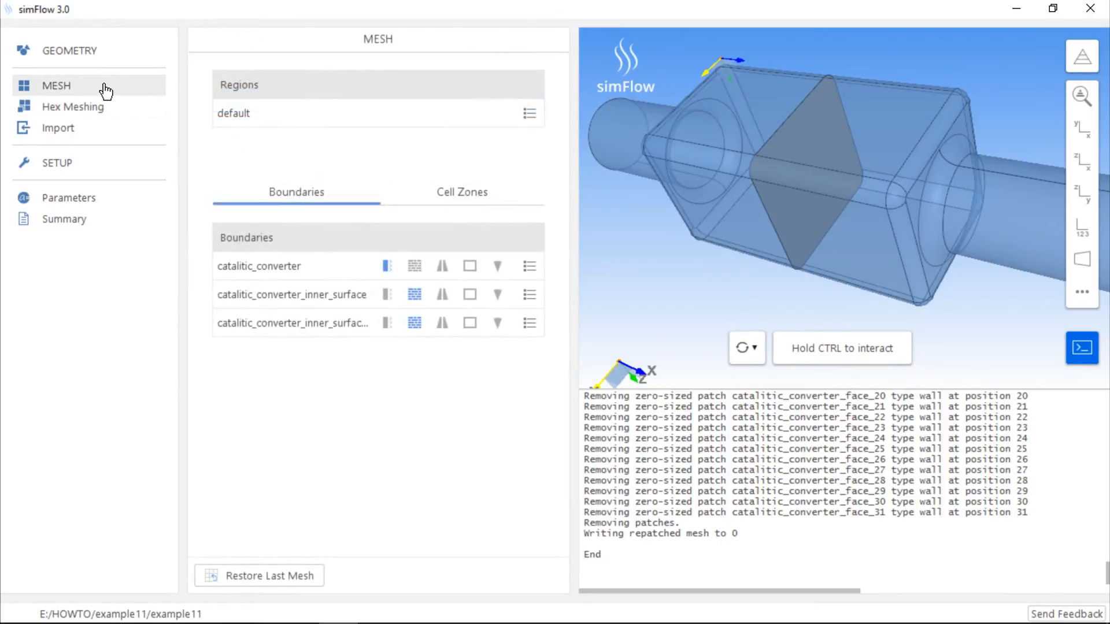
{"action": "left_click", "coordinate": [349, 303]}
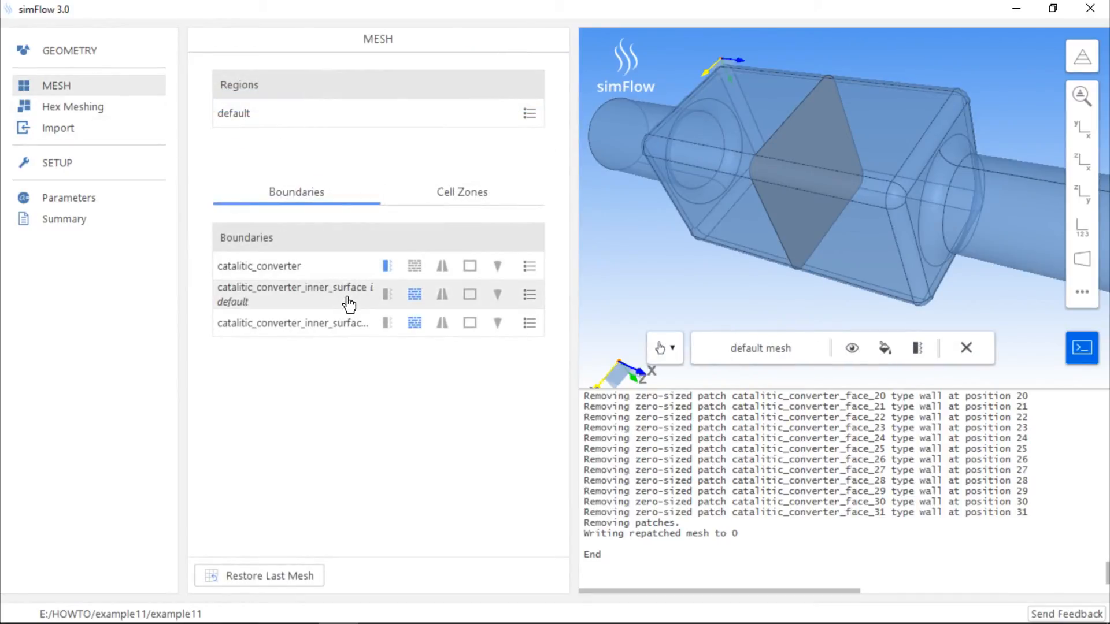
{"action": "left_click", "coordinate": [349, 326]}
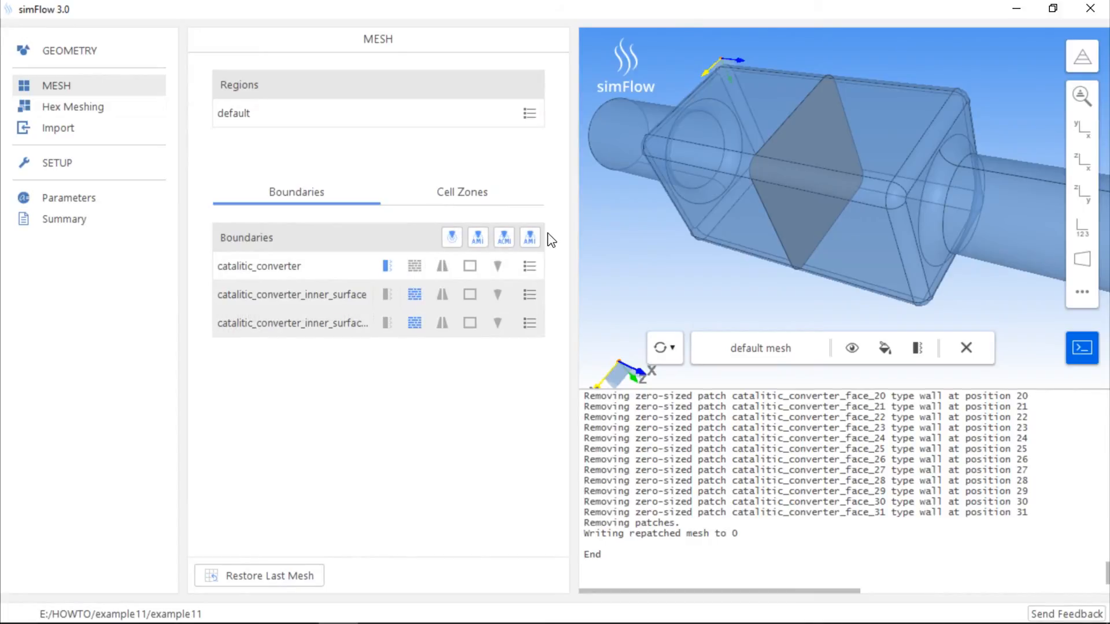
{"action": "left_click", "coordinate": [454, 242]}
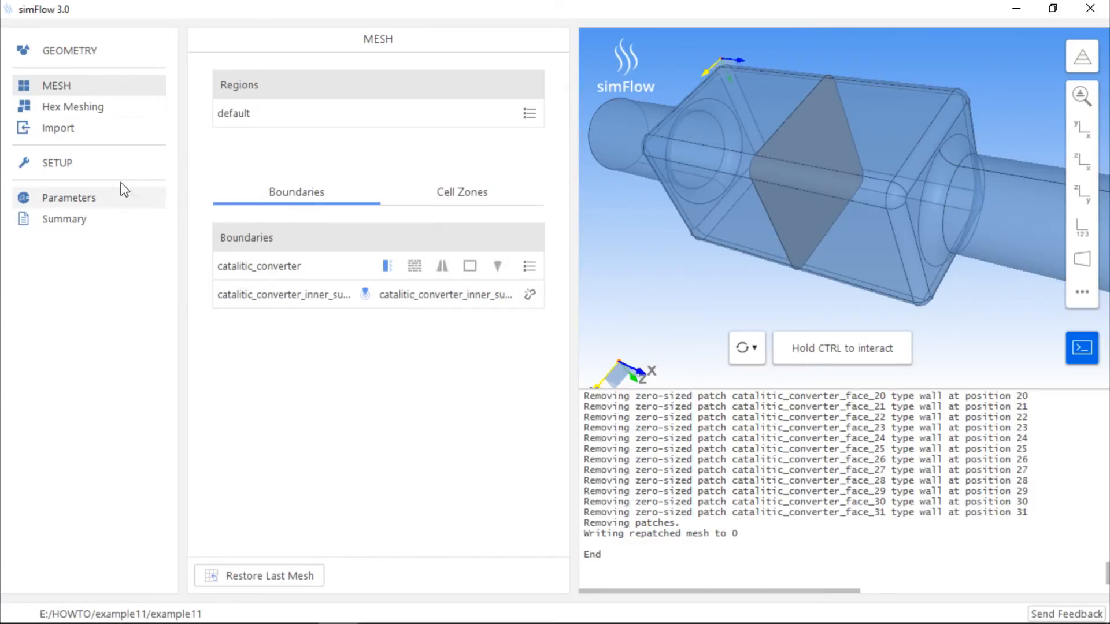
Select simpleFoam as the solver for the case
{"action": "left_click", "coordinate": [94, 169]}
{"action": "scroll", "coordinate": [321, 359], "scroll_direction": "down", "scroll_amount": 8}
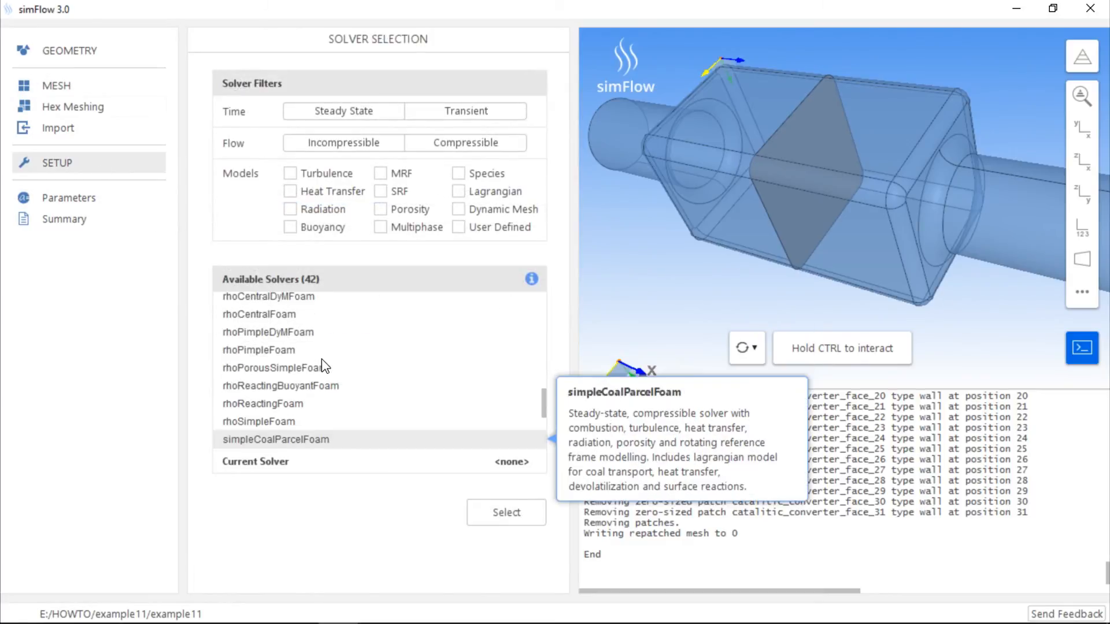
{"action": "left_click", "coordinate": [400, 439]}
{"action": "left_click", "coordinate": [507, 513]}
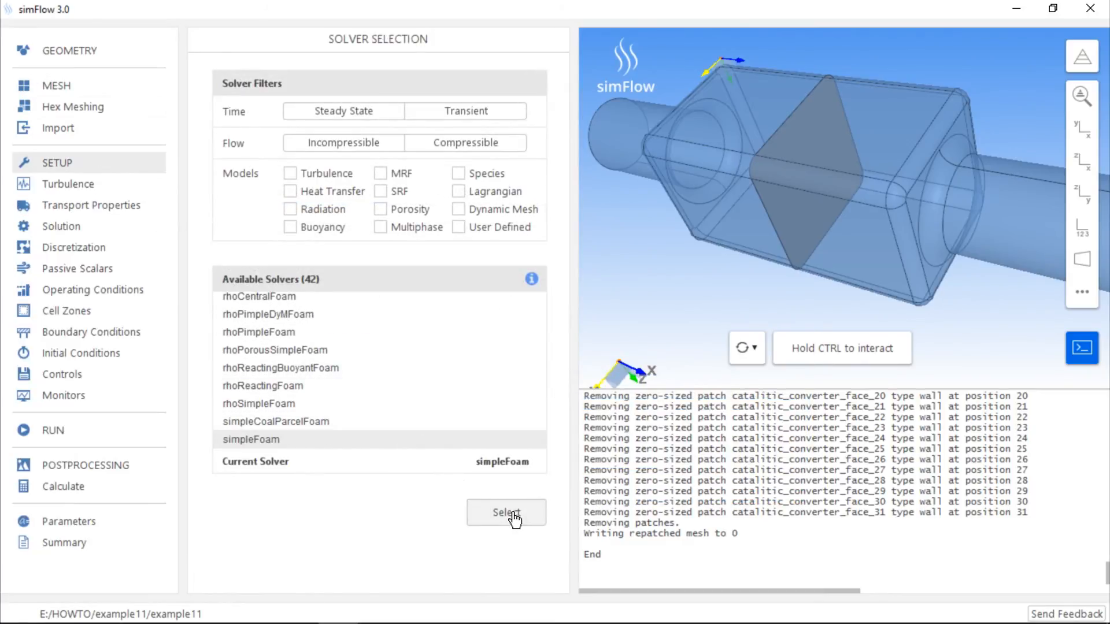
Set the pressure (p) boundary condition of catalitic_converter_inner_surface to Fixed Jump
{"action": "left_click", "coordinate": [138, 335]}
{"action": "left_click", "coordinate": [380, 151]}
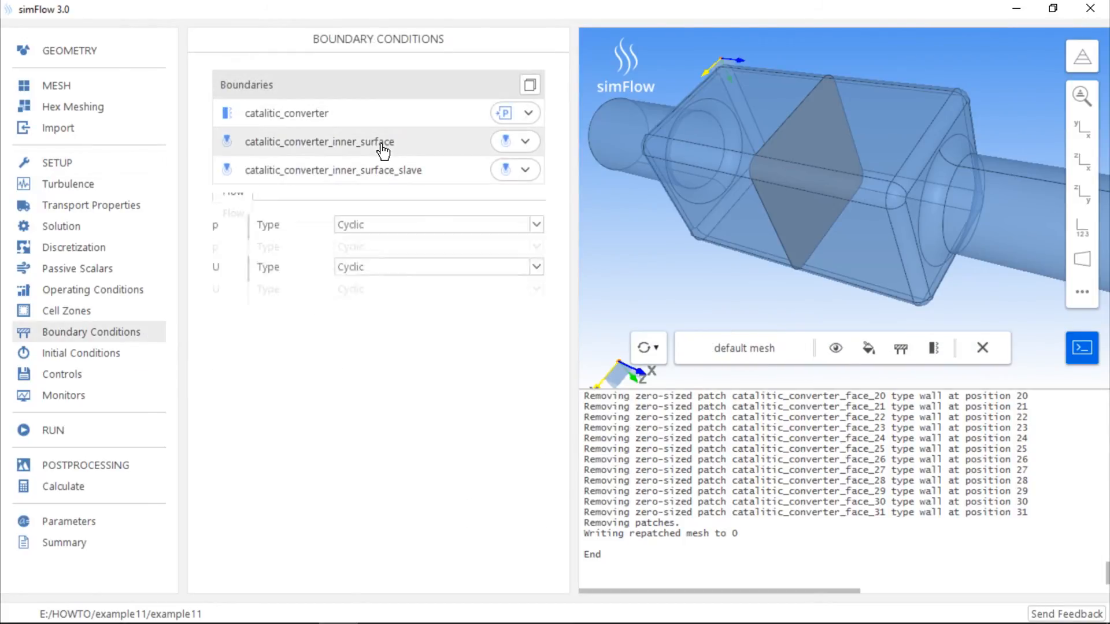
{"action": "left_click", "coordinate": [415, 249]}
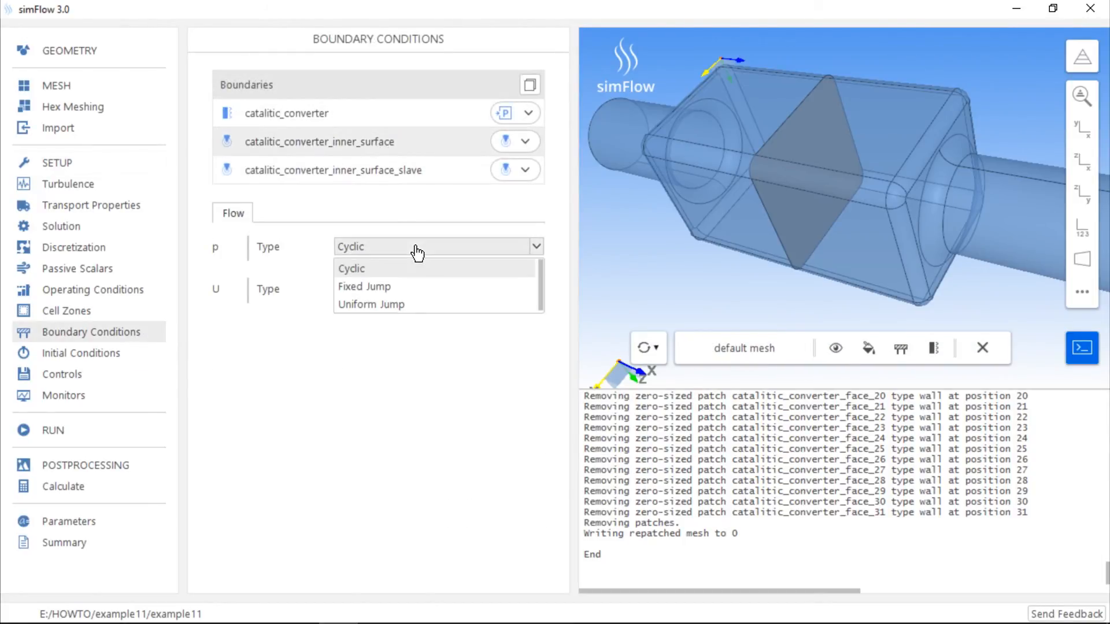
{"action": "left_click", "coordinate": [411, 286]}
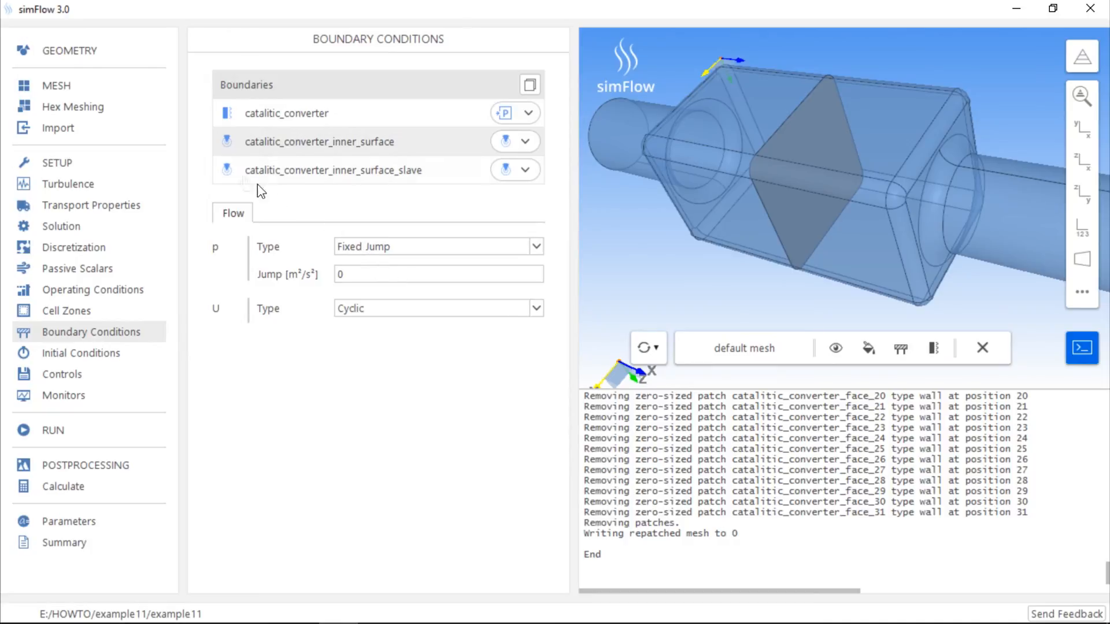
Open the list of mesh operations available for the default region
{"action": "left_click", "coordinate": [136, 98]}
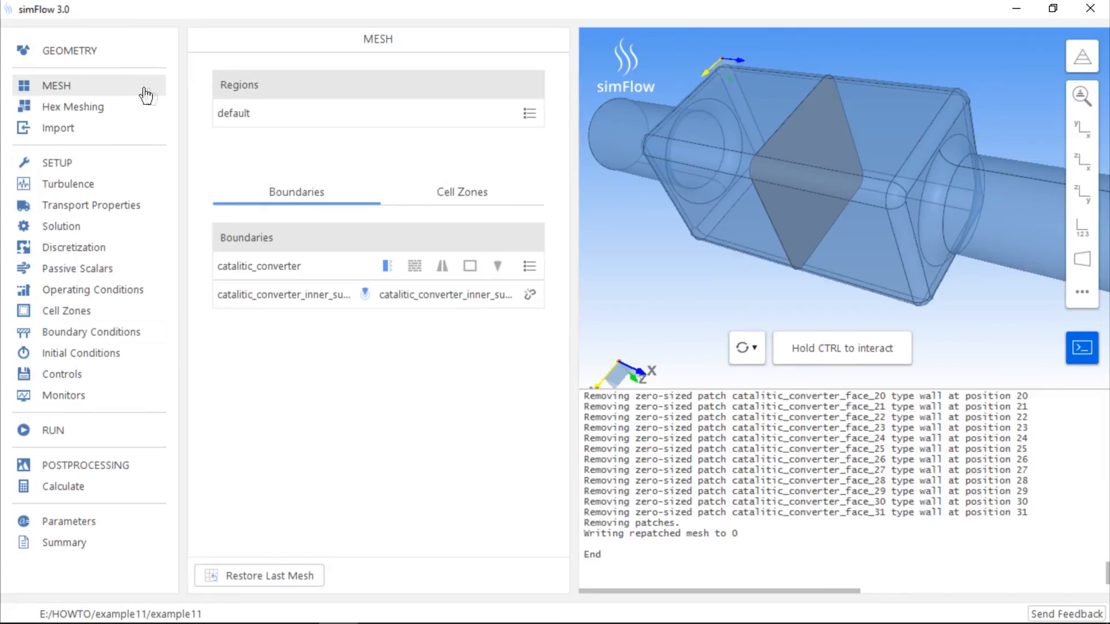
{"action": "left_click", "coordinate": [529, 116]}
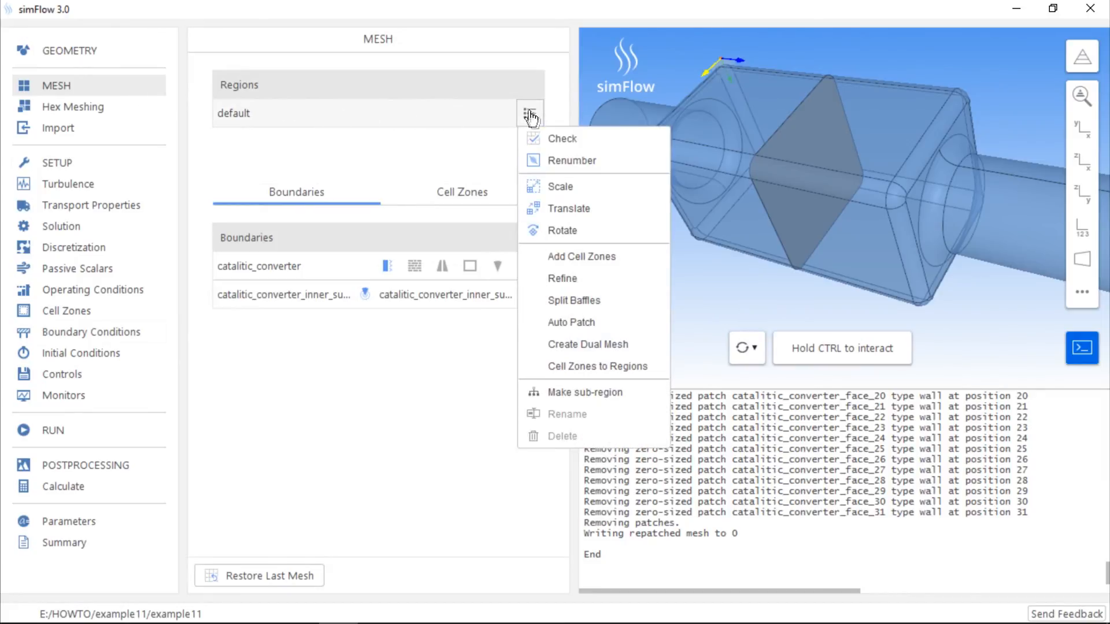